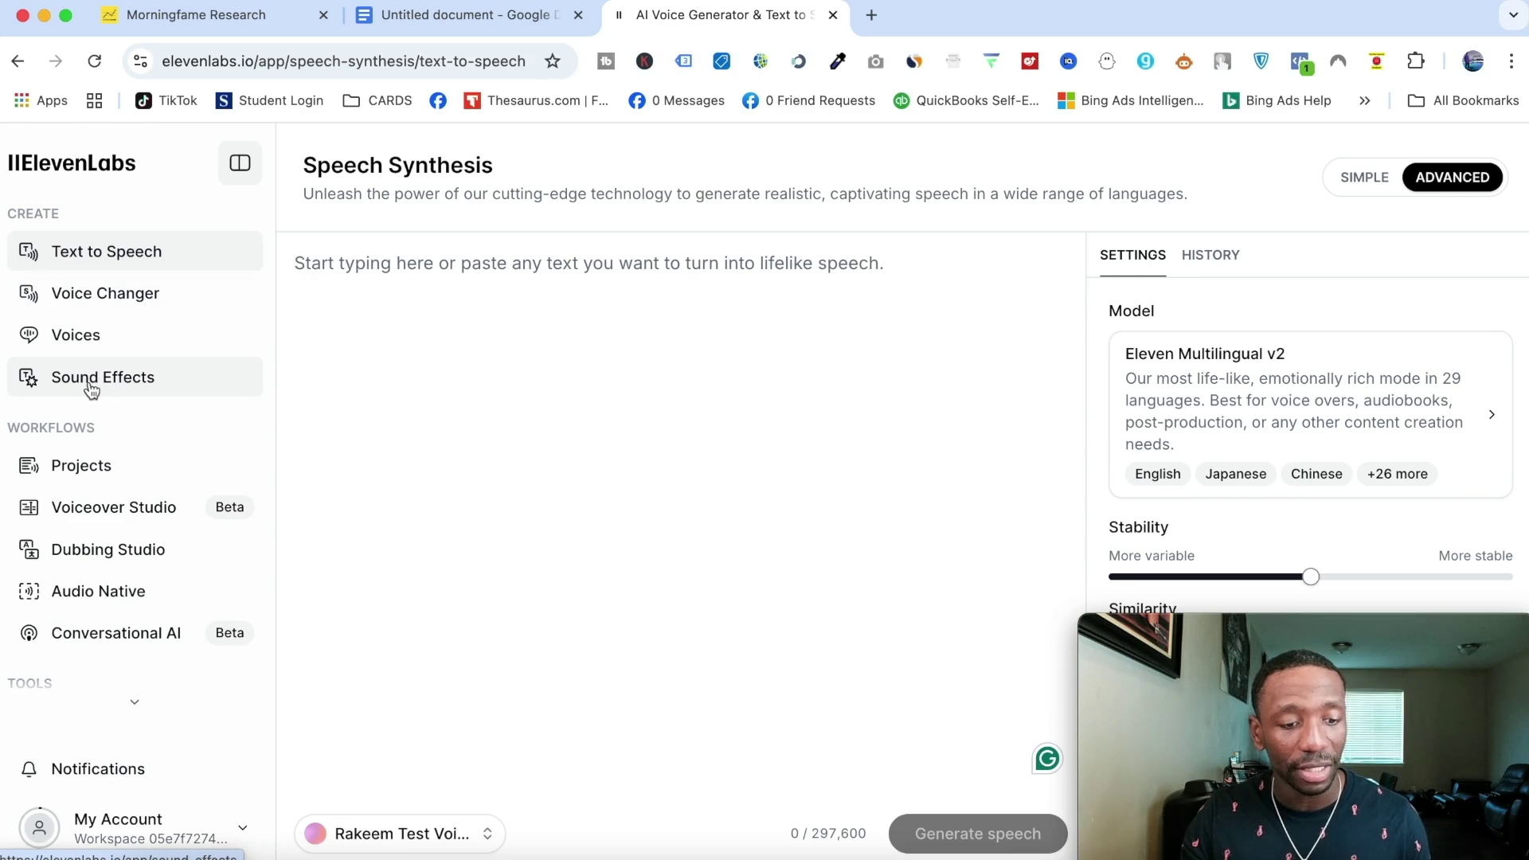
# Step: Open the Household category in the Sound Effects explore library
pyautogui.click(91, 379)
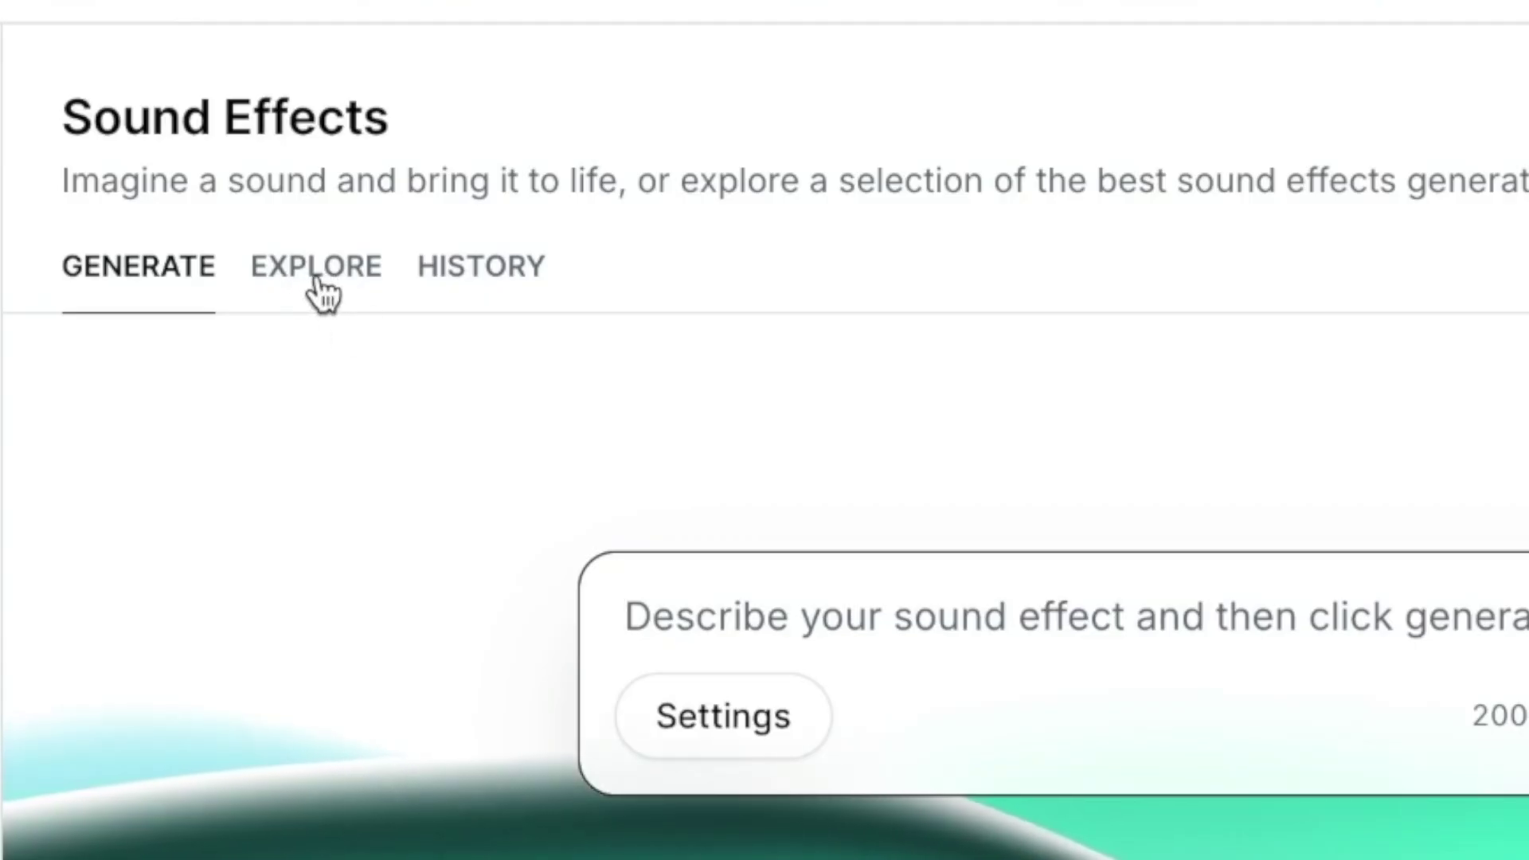
pyautogui.click(311, 296)
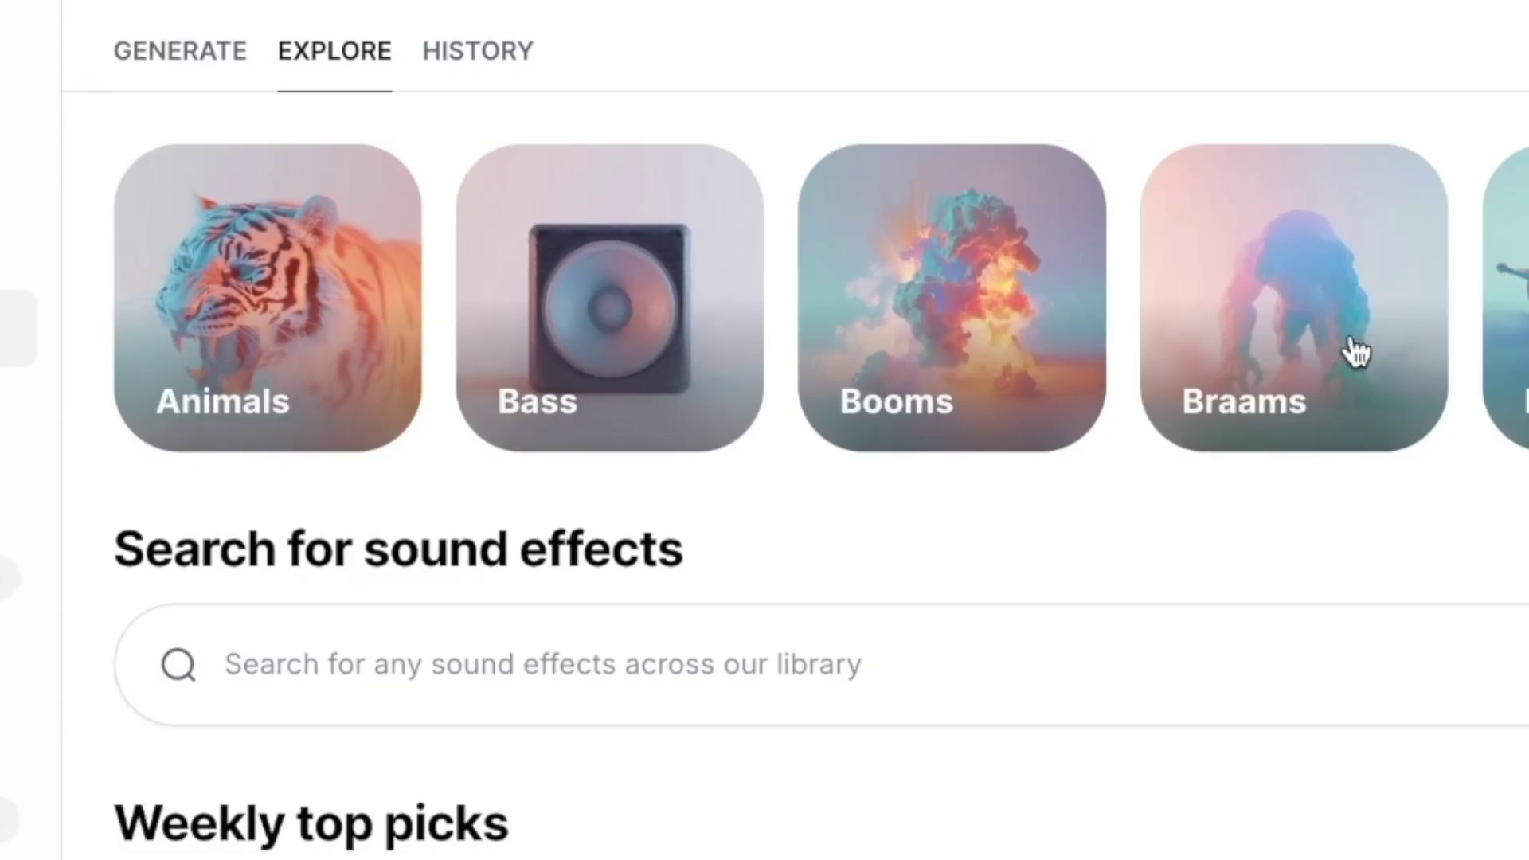
pyautogui.hscroll(10, 1505, 345)
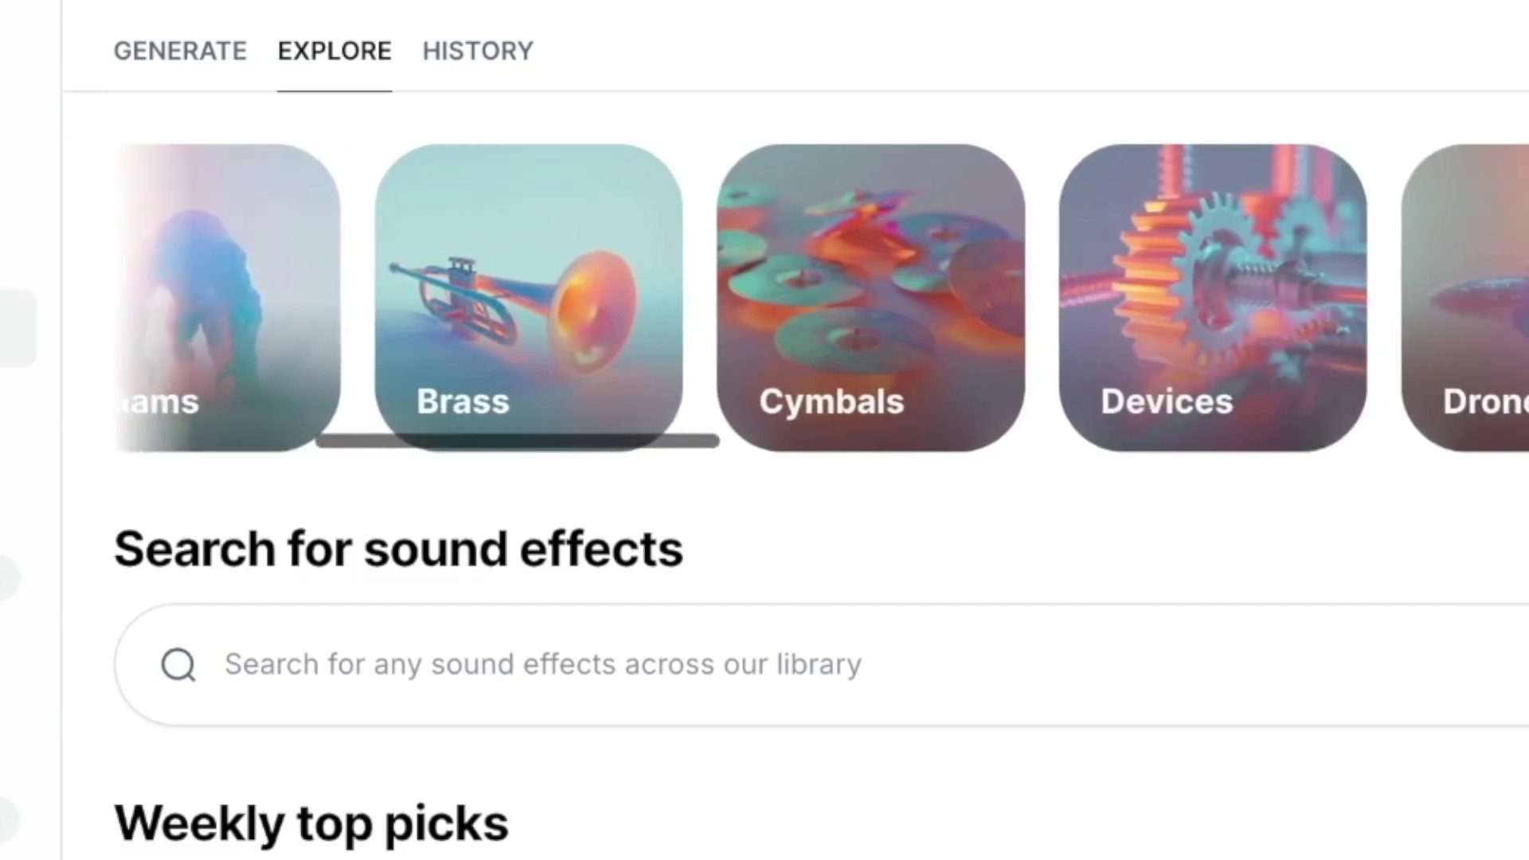
pyautogui.hscroll(5, 853, 331)
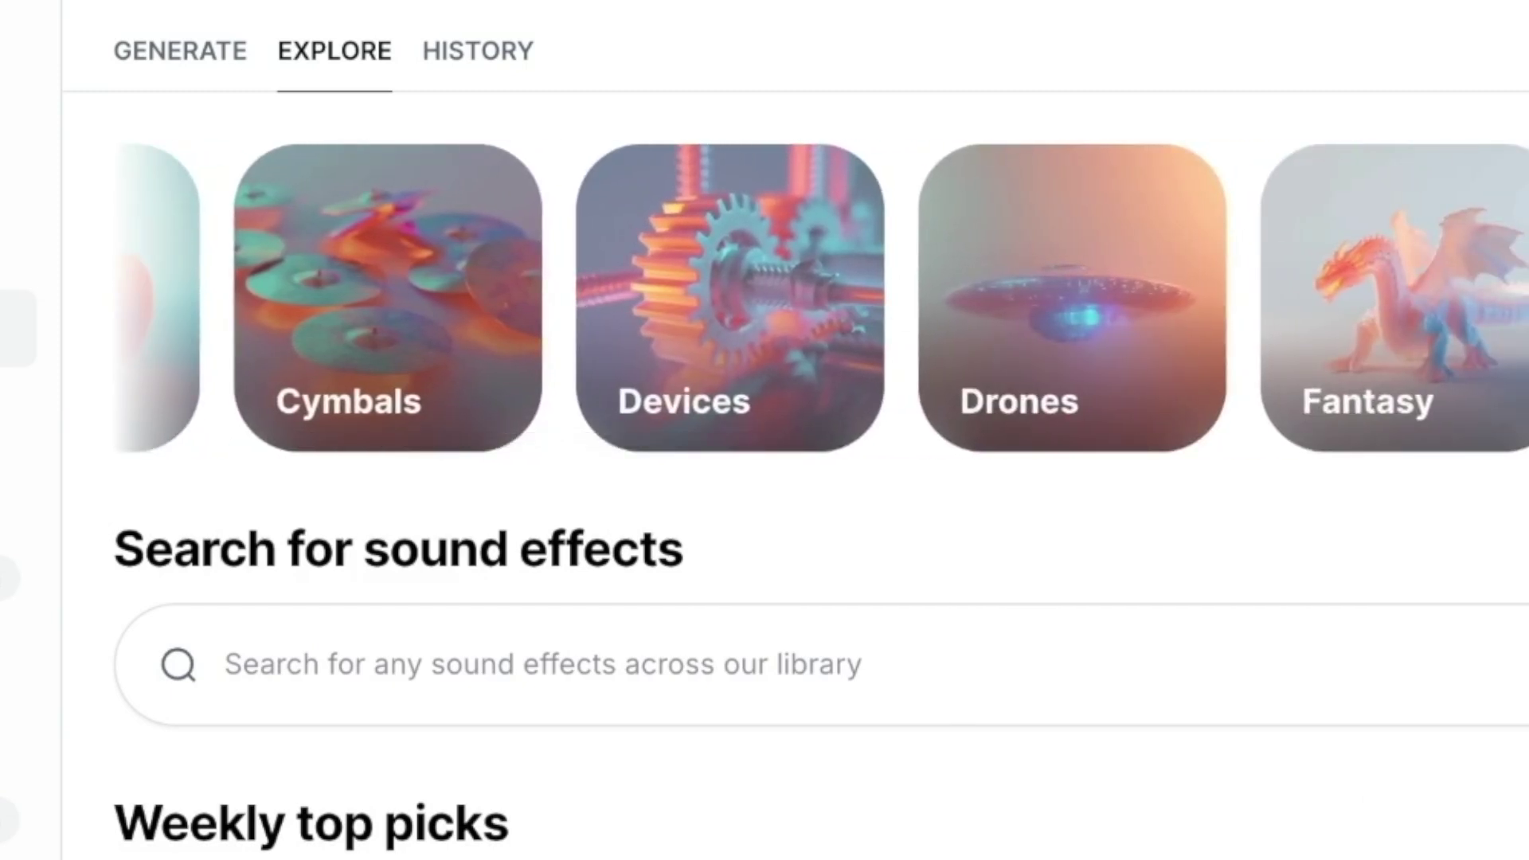
pyautogui.hscroll(12, 1010, 315)
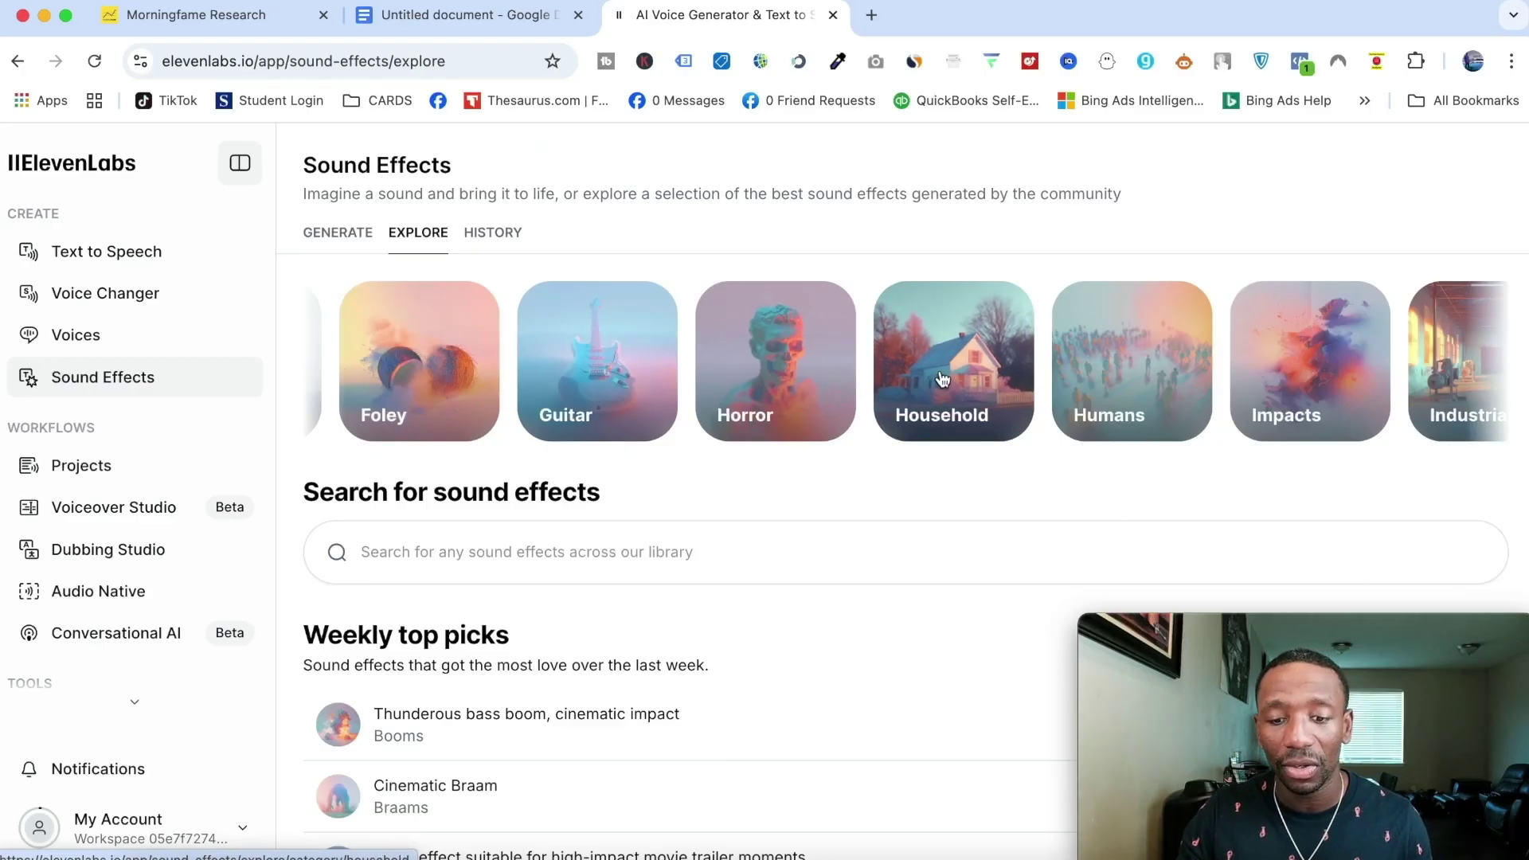
pyautogui.click(1509, 334)
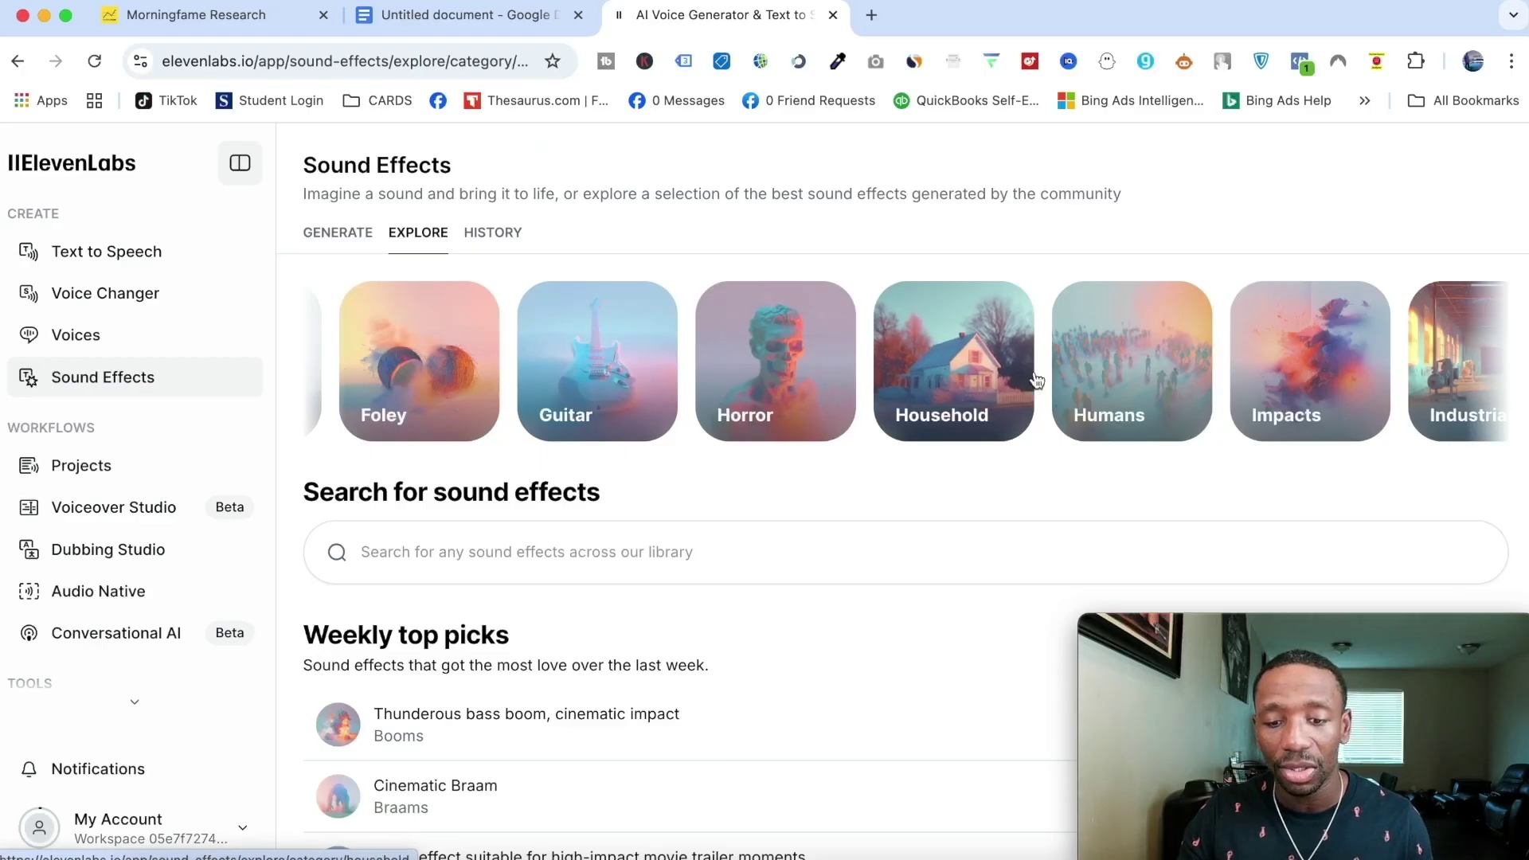
# Step: Preview the "Kitchen stove" sound effect in the Household list
pyautogui.scroll(-1, 639, 455)
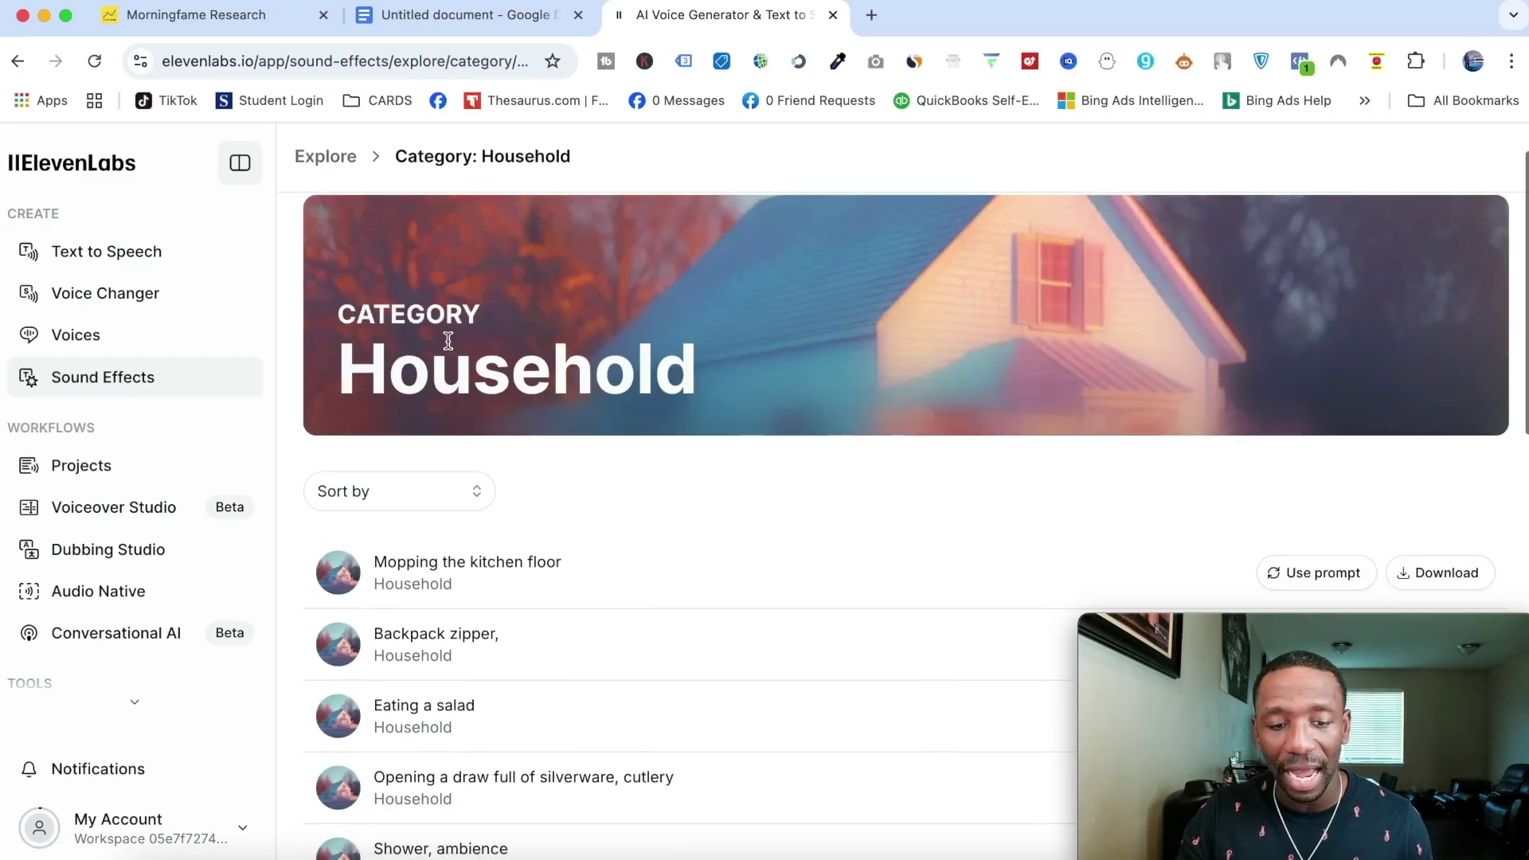
pyautogui.scroll(-2, 723, 478)
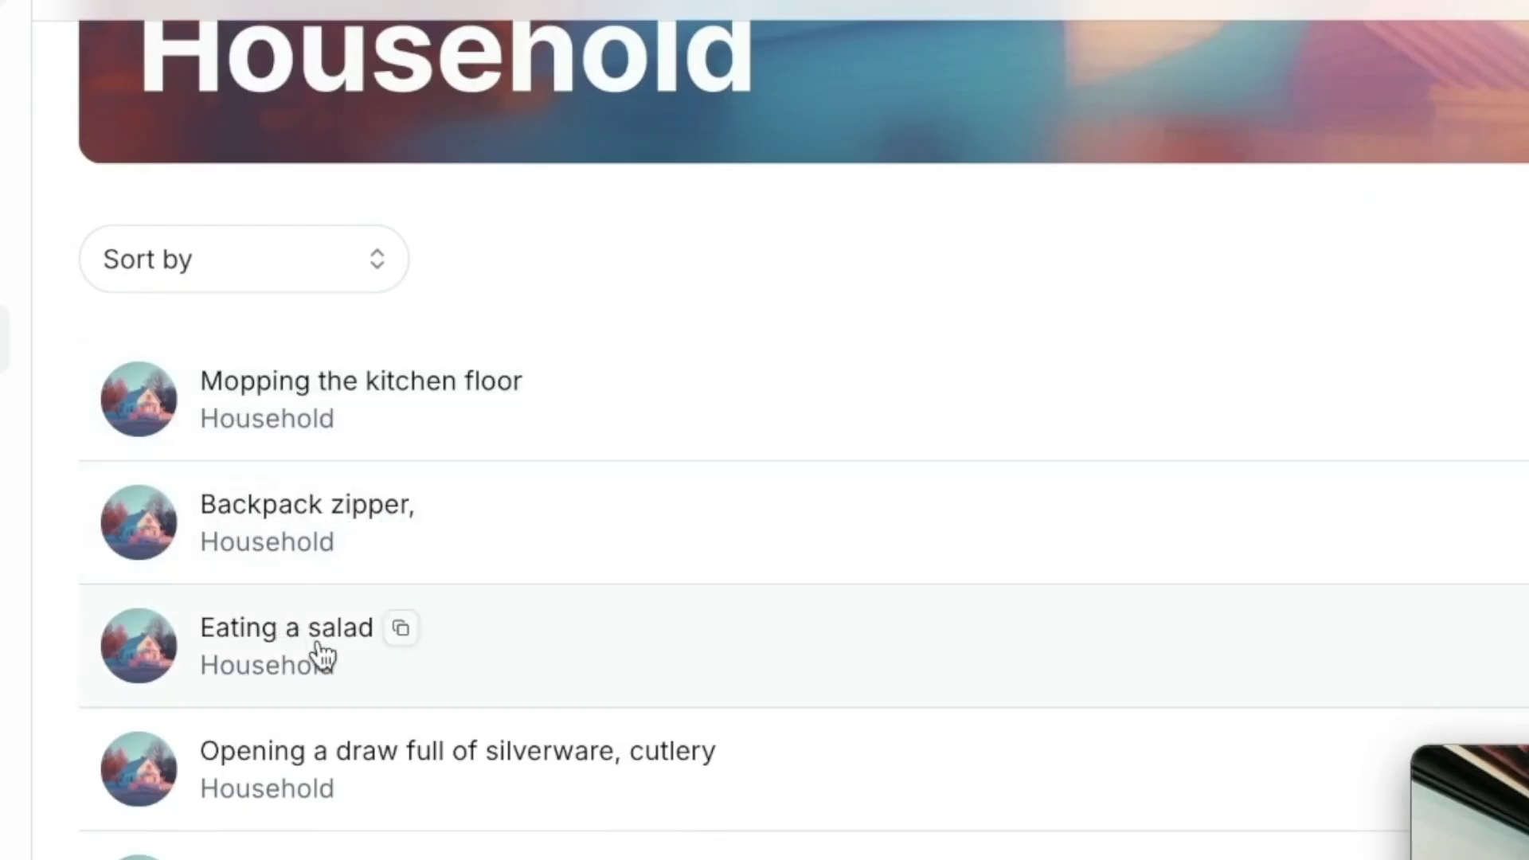
pyautogui.scroll(-3, 318, 654)
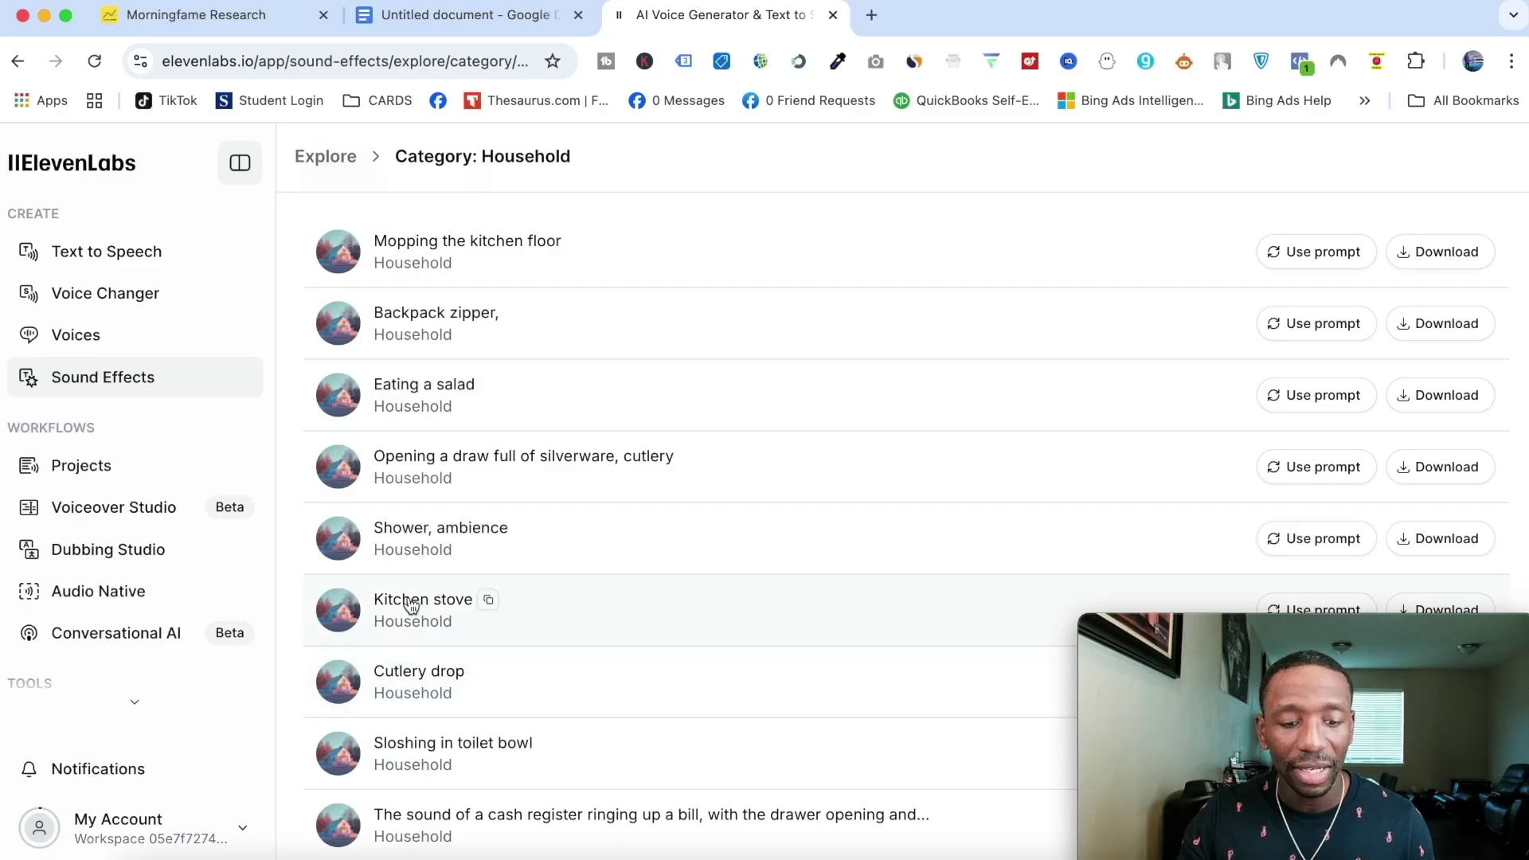
pyautogui.click(409, 604)
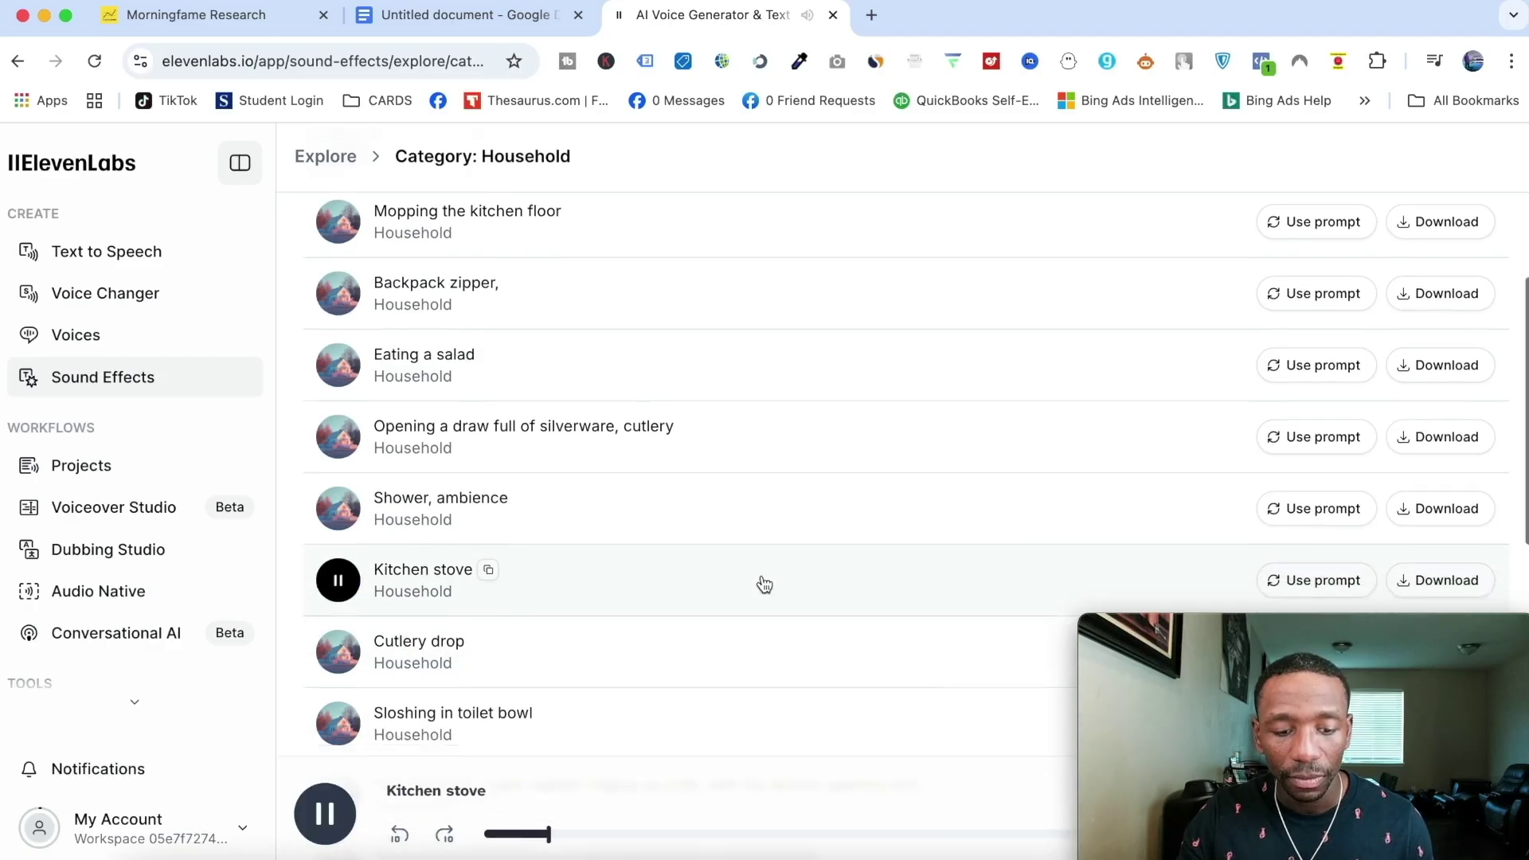
# Step: Reuse the "Kitchen stove" prompt and generate new sound effects from it
pyautogui.scroll(-2, 757, 584)
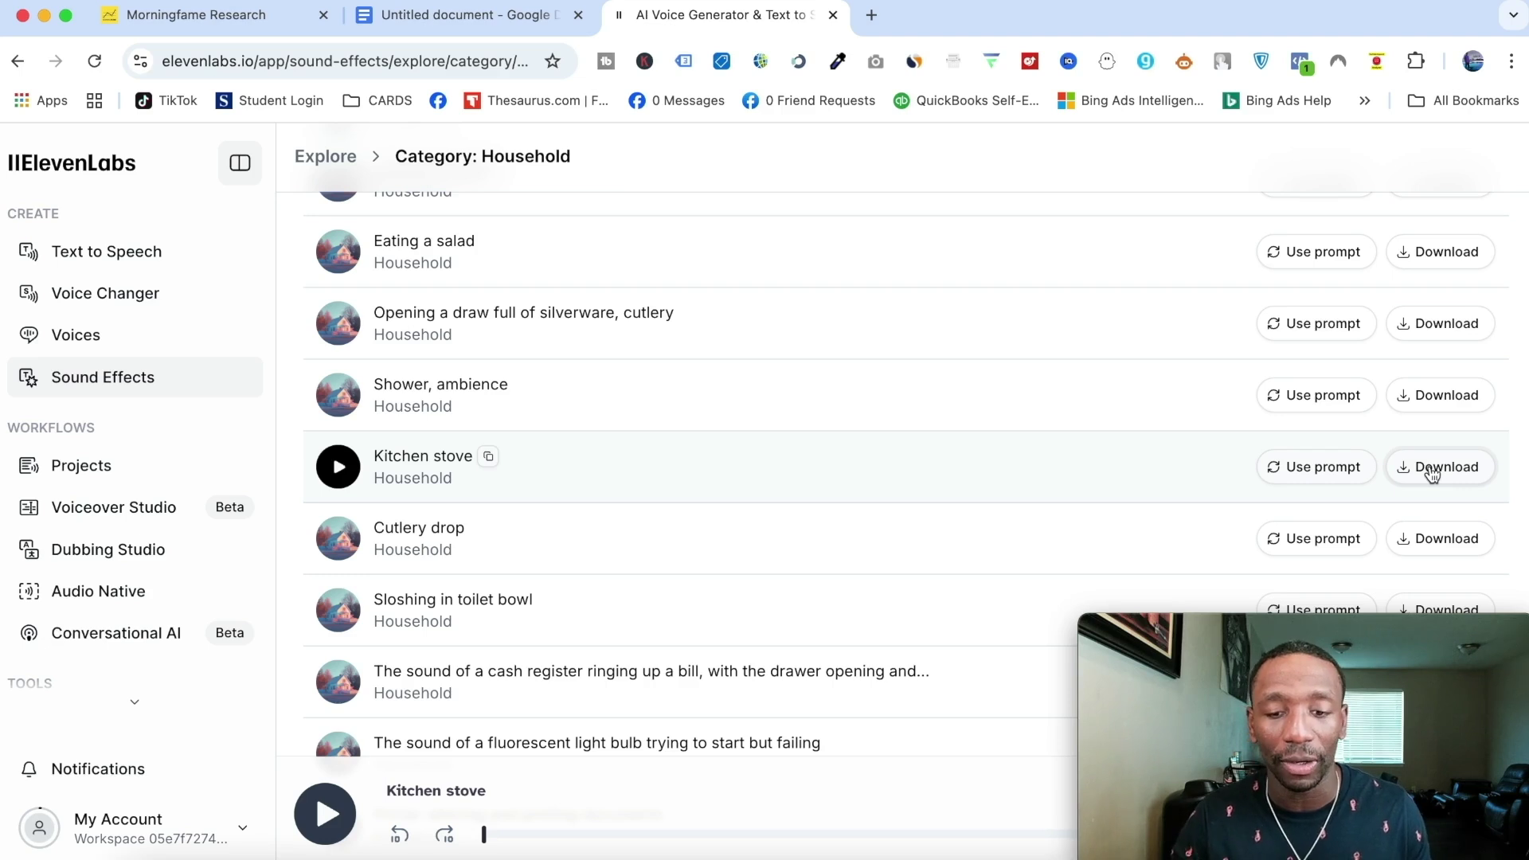
pyautogui.click(1304, 470)
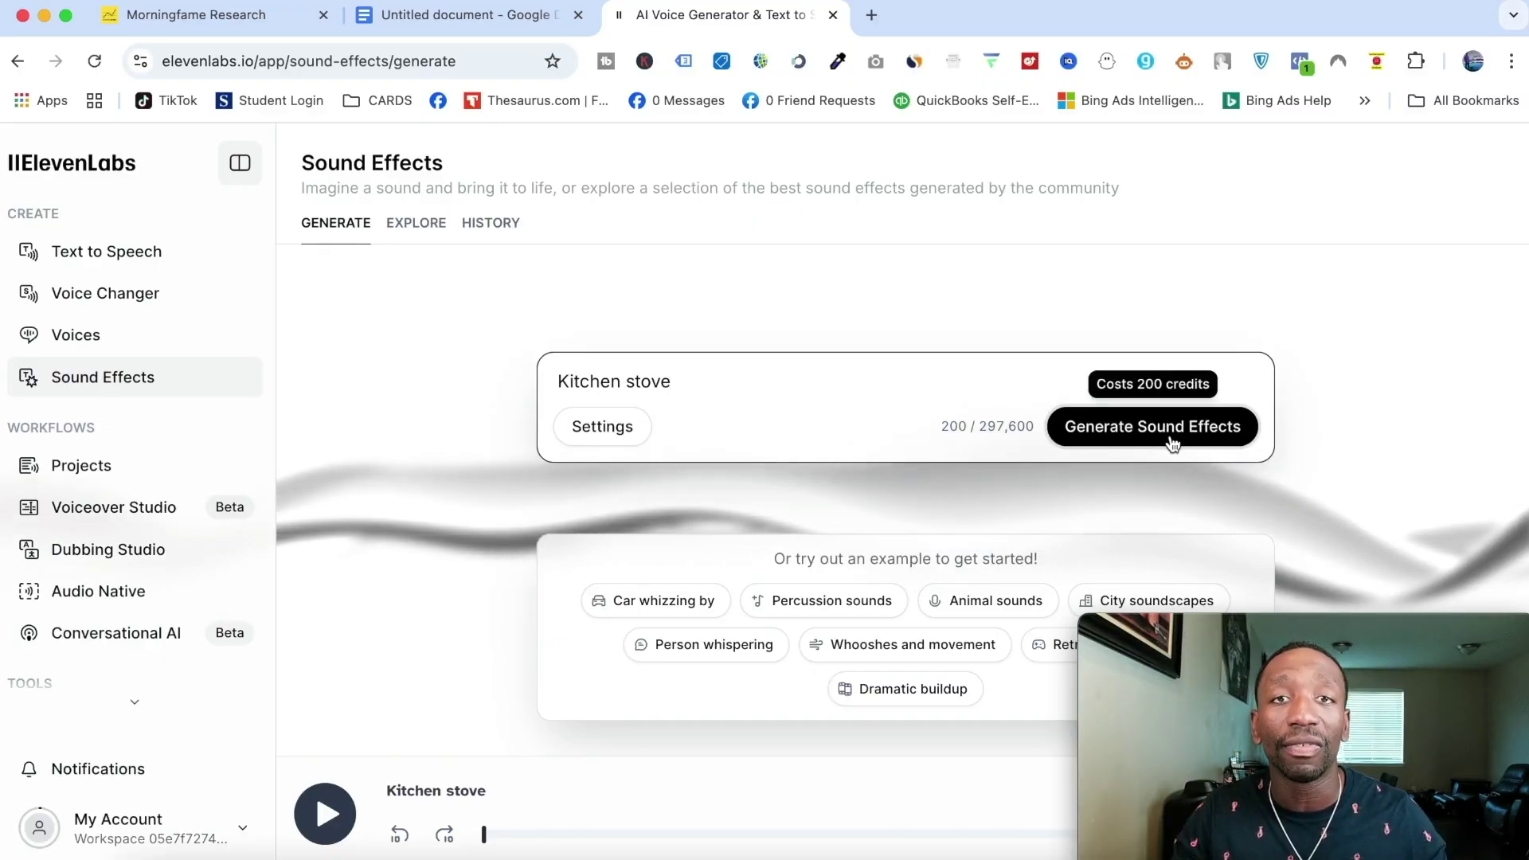
pyautogui.click(1151, 437)
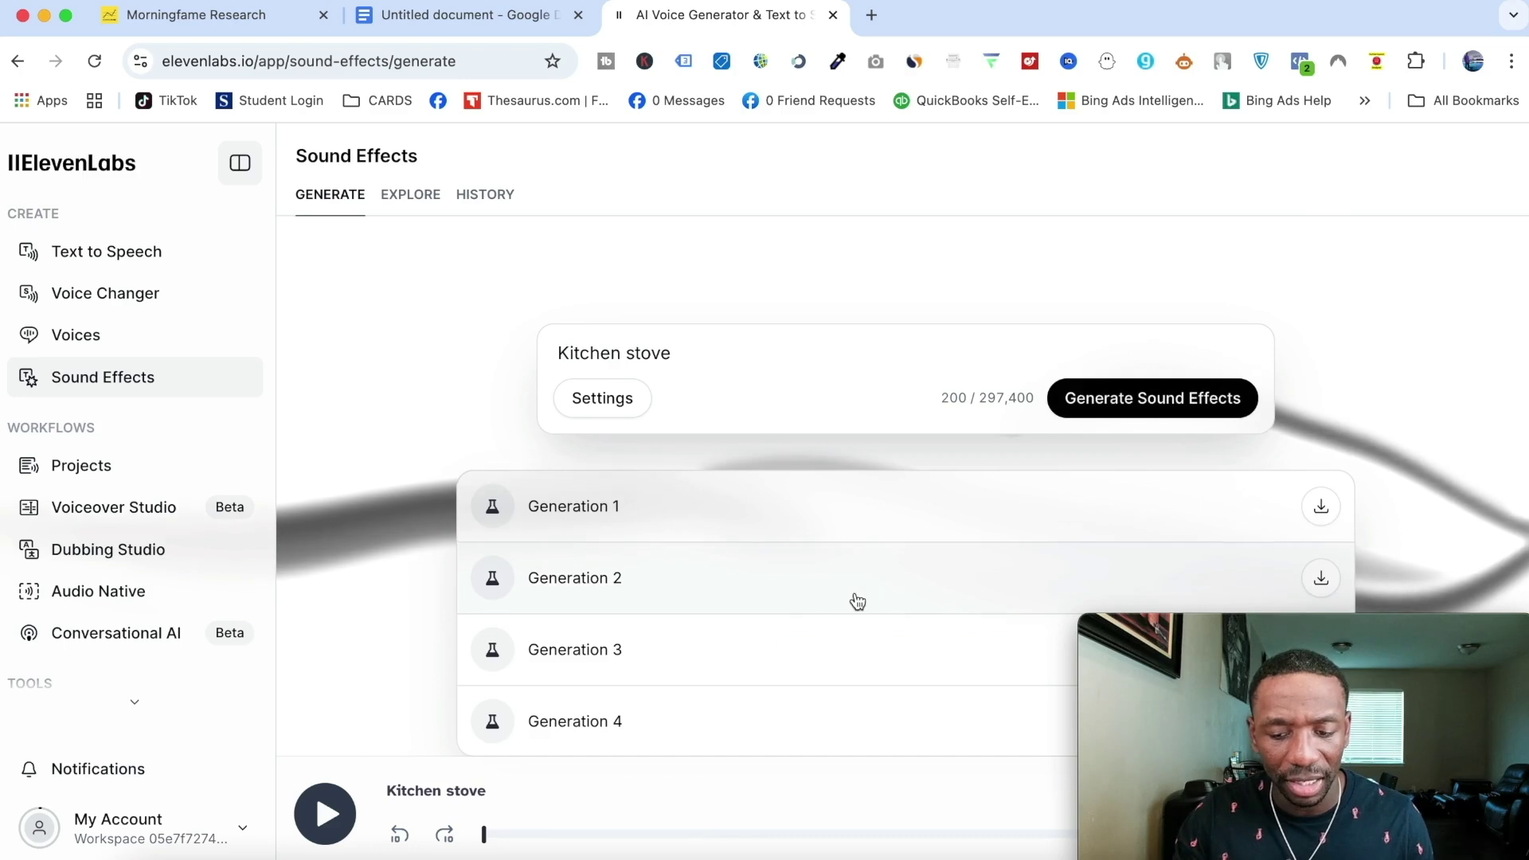
# Step: Listen to Generation 1, 2, 3 and 4 of the kitchen stove sound effect one after another
pyautogui.click(567, 516)
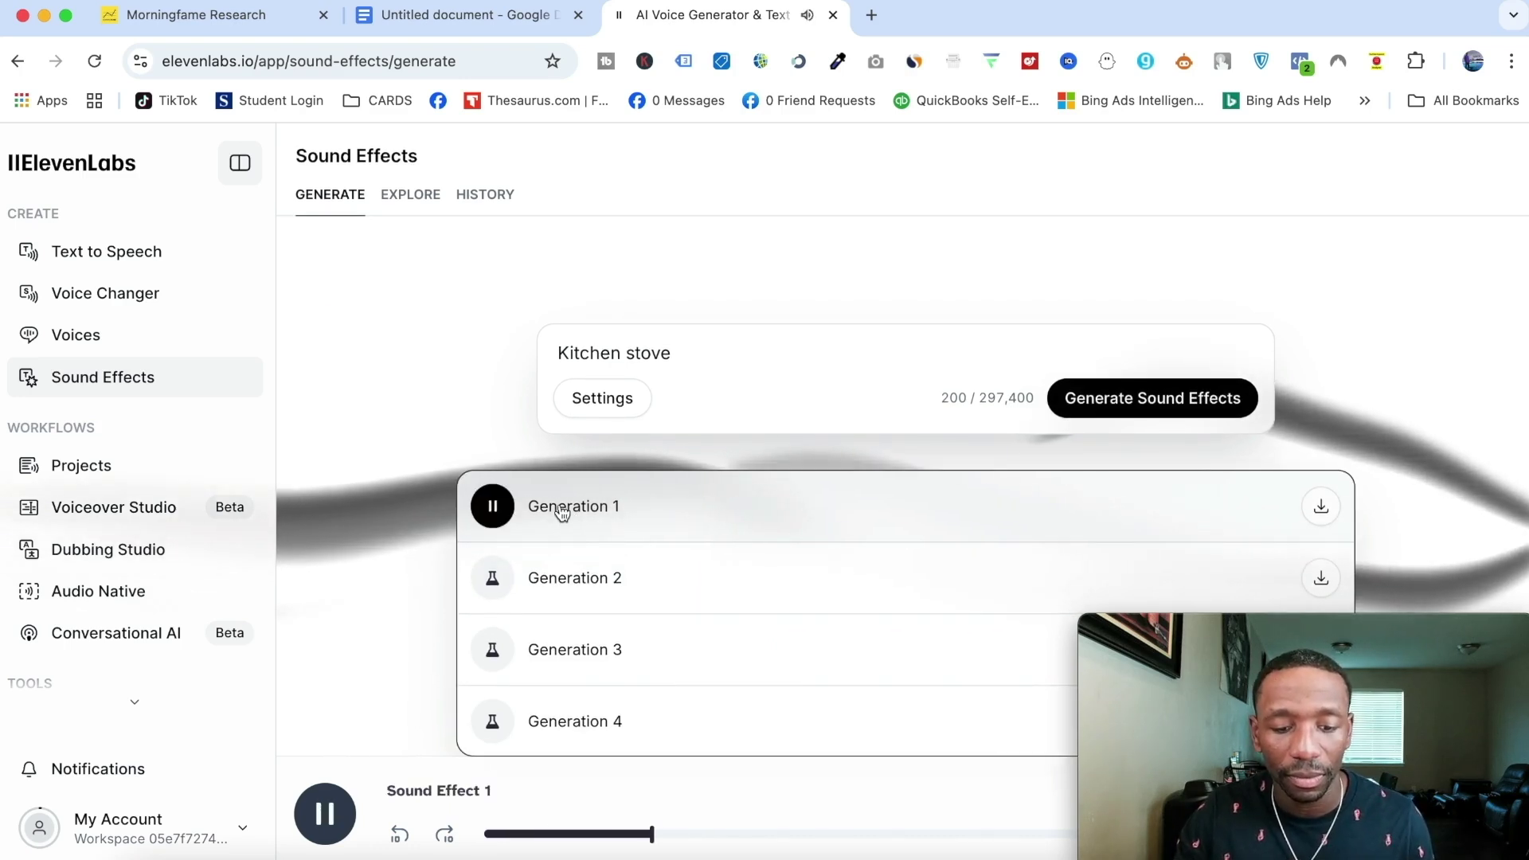
pyautogui.click(569, 586)
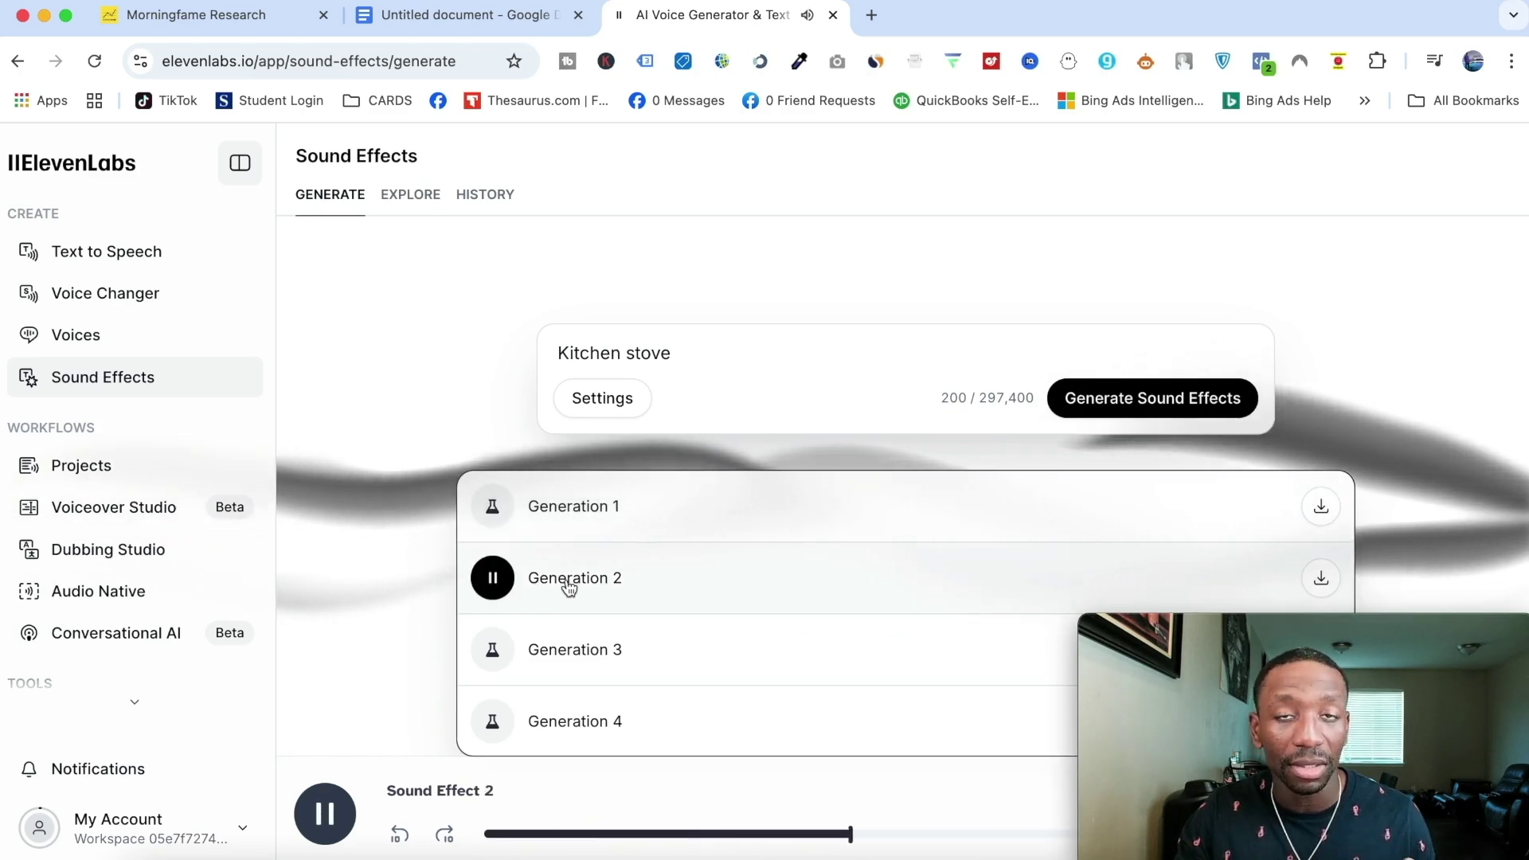
pyautogui.click(570, 656)
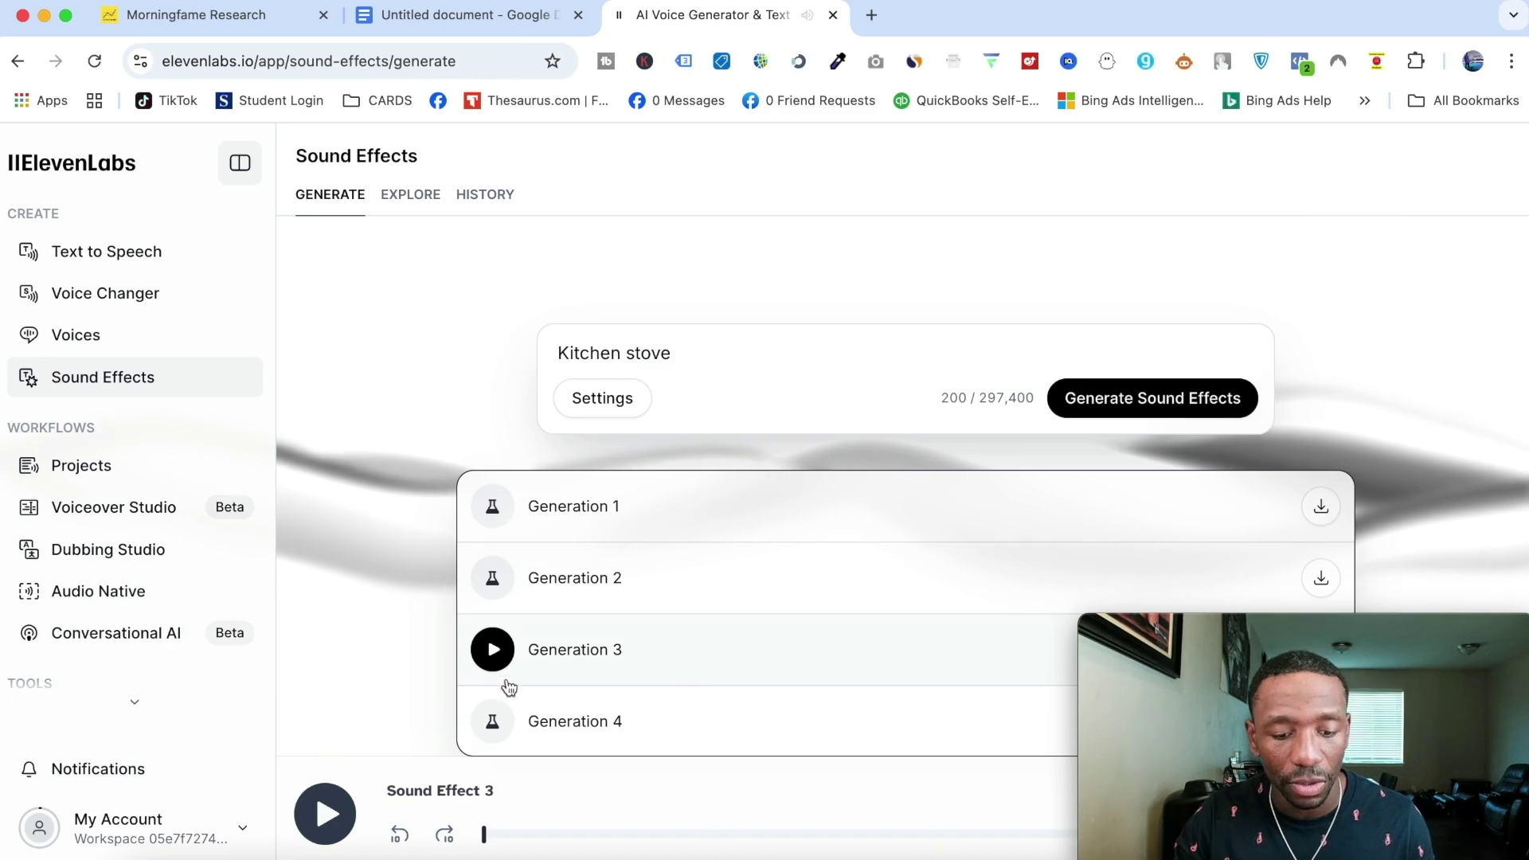
pyautogui.click(564, 725)
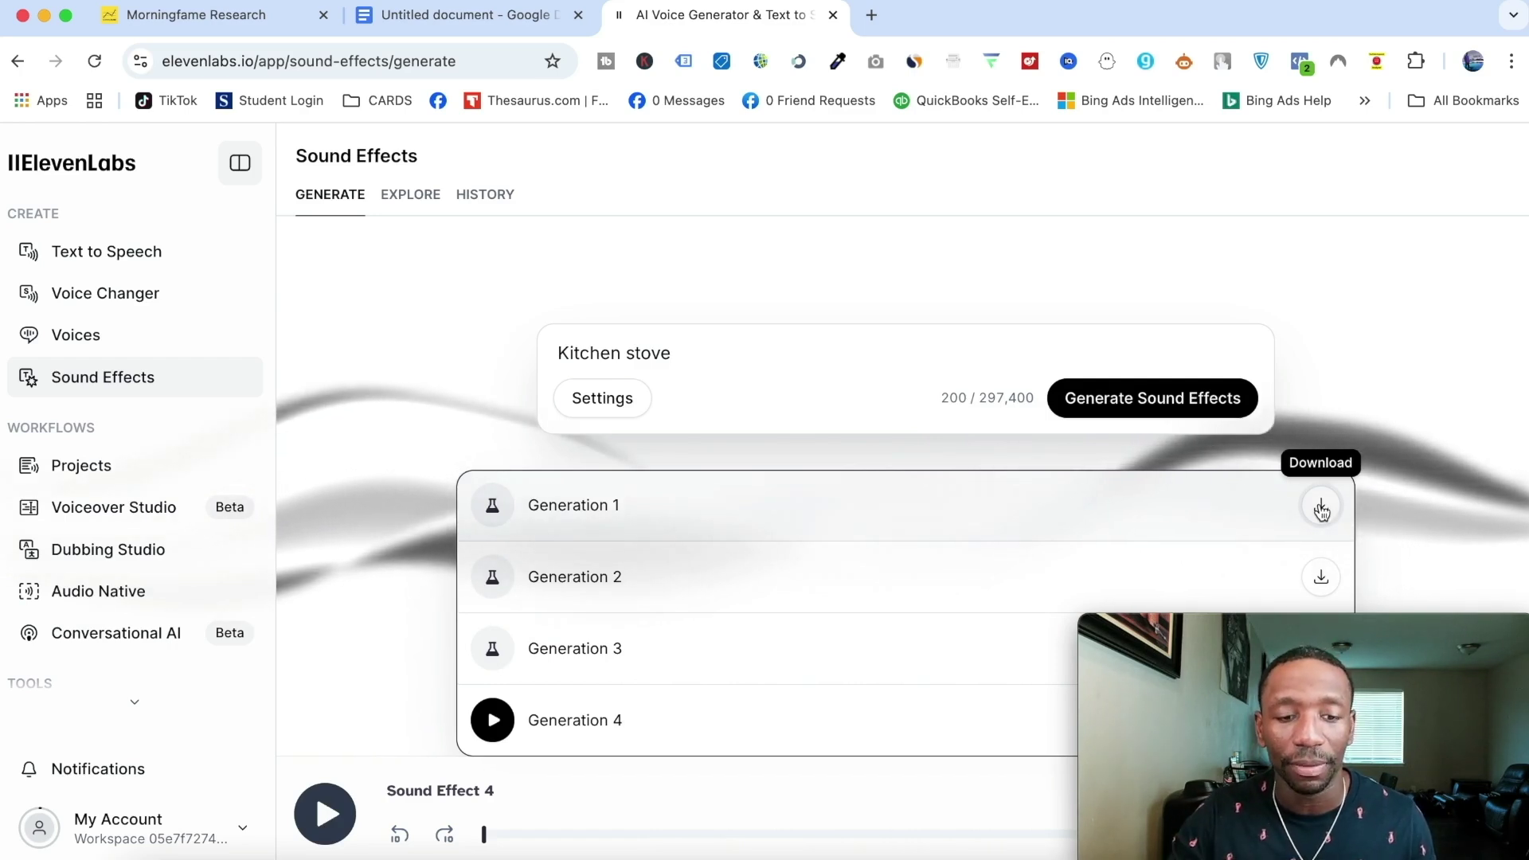
# Step: Search the sound effects explore library for "dripping water"
pyautogui.click(402, 194)
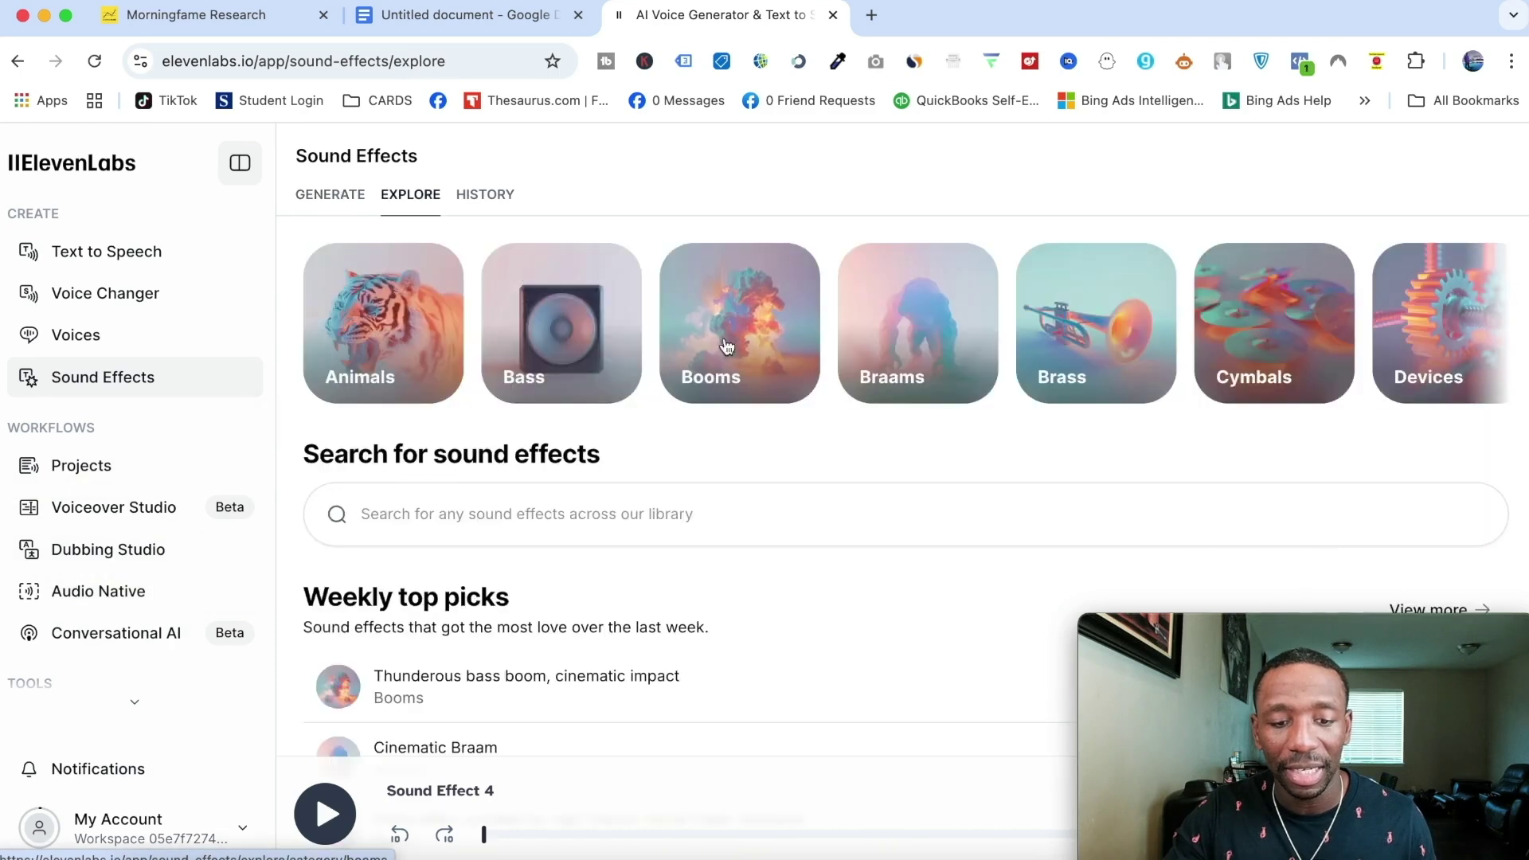
pyautogui.scroll(-3, 598, 345)
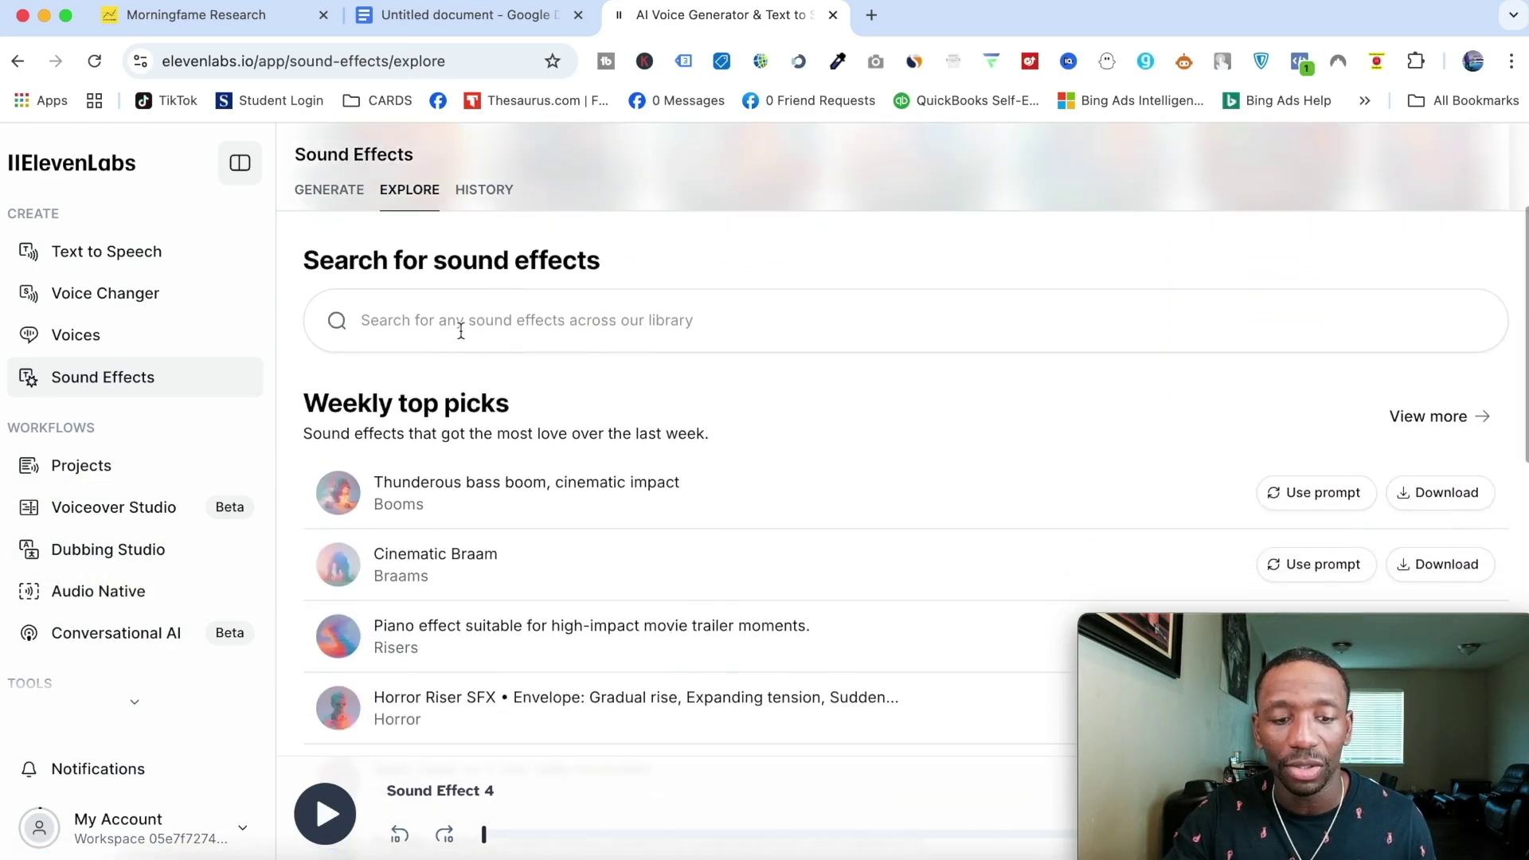
pyautogui.click(461, 322)
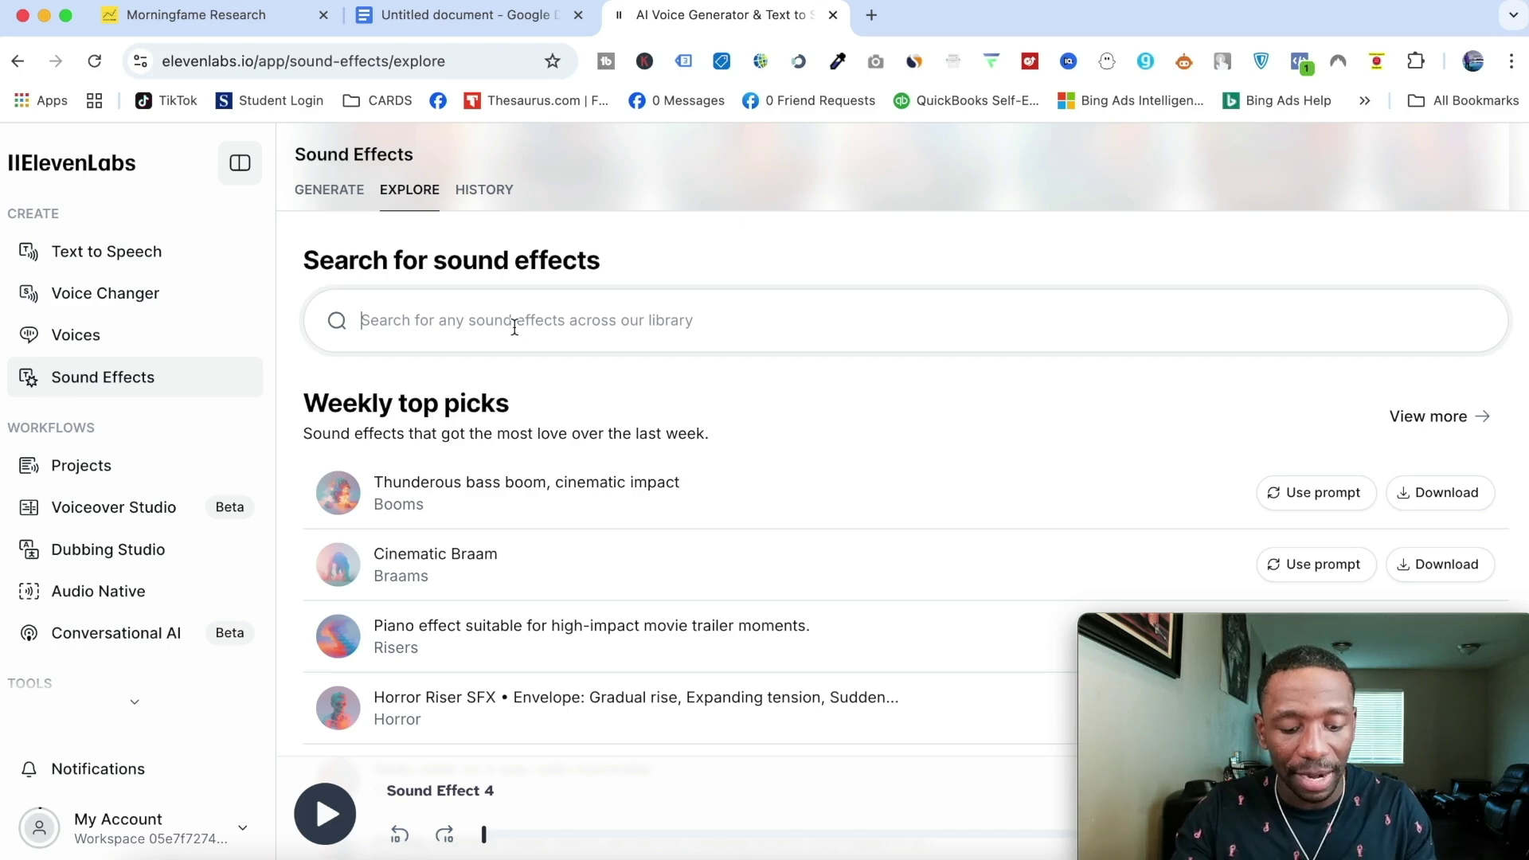
pyautogui.write('dripping water')
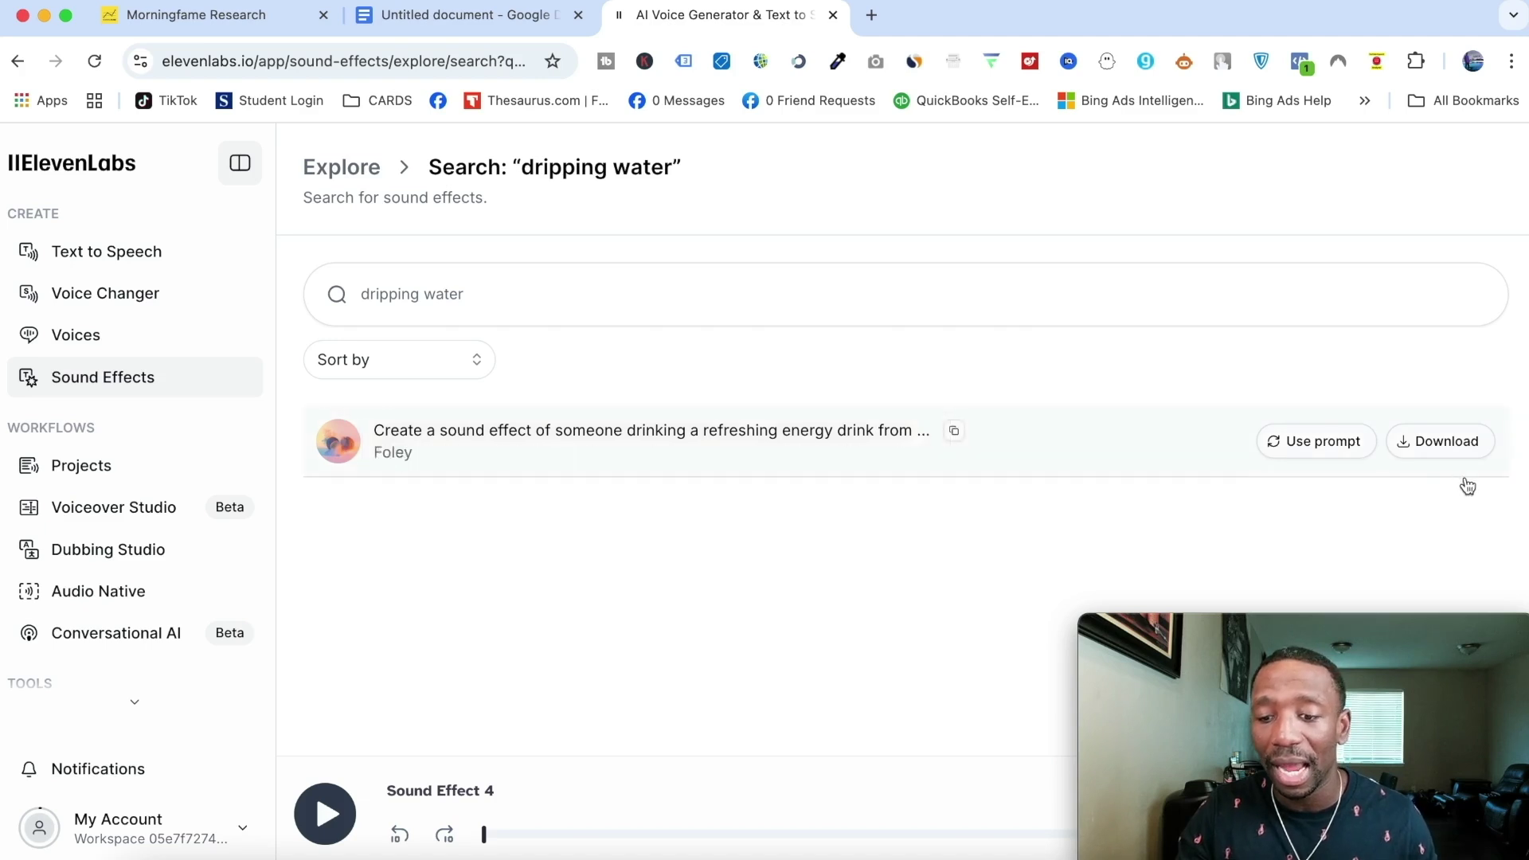
# Step: Reuse the prompt of the Foley result about drinking a refreshing energy drink and generate sound effects from it
pyautogui.click(1321, 443)
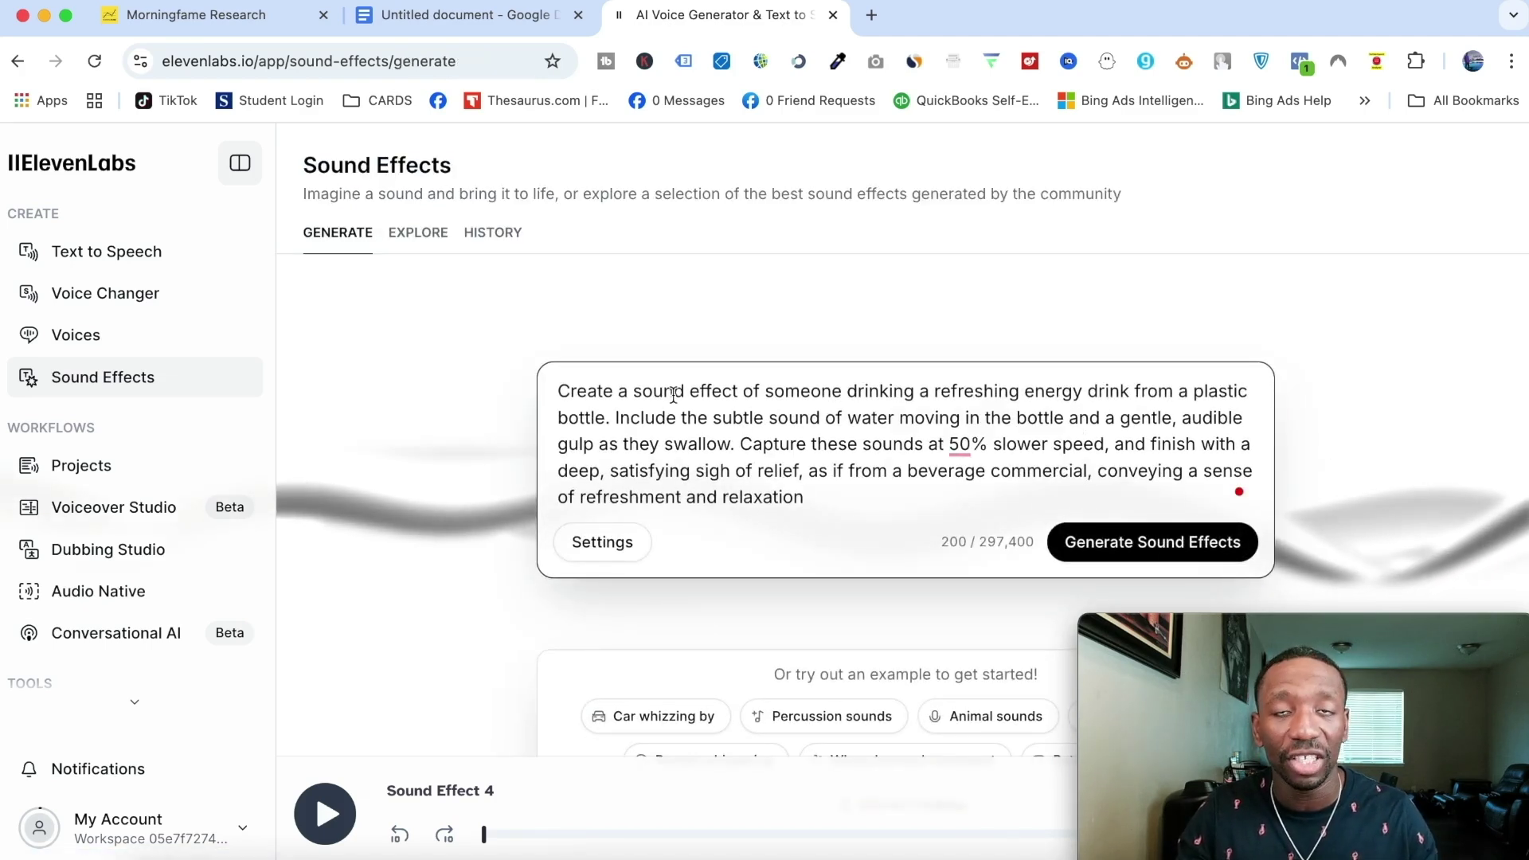
pyautogui.moveTo(960, 443)
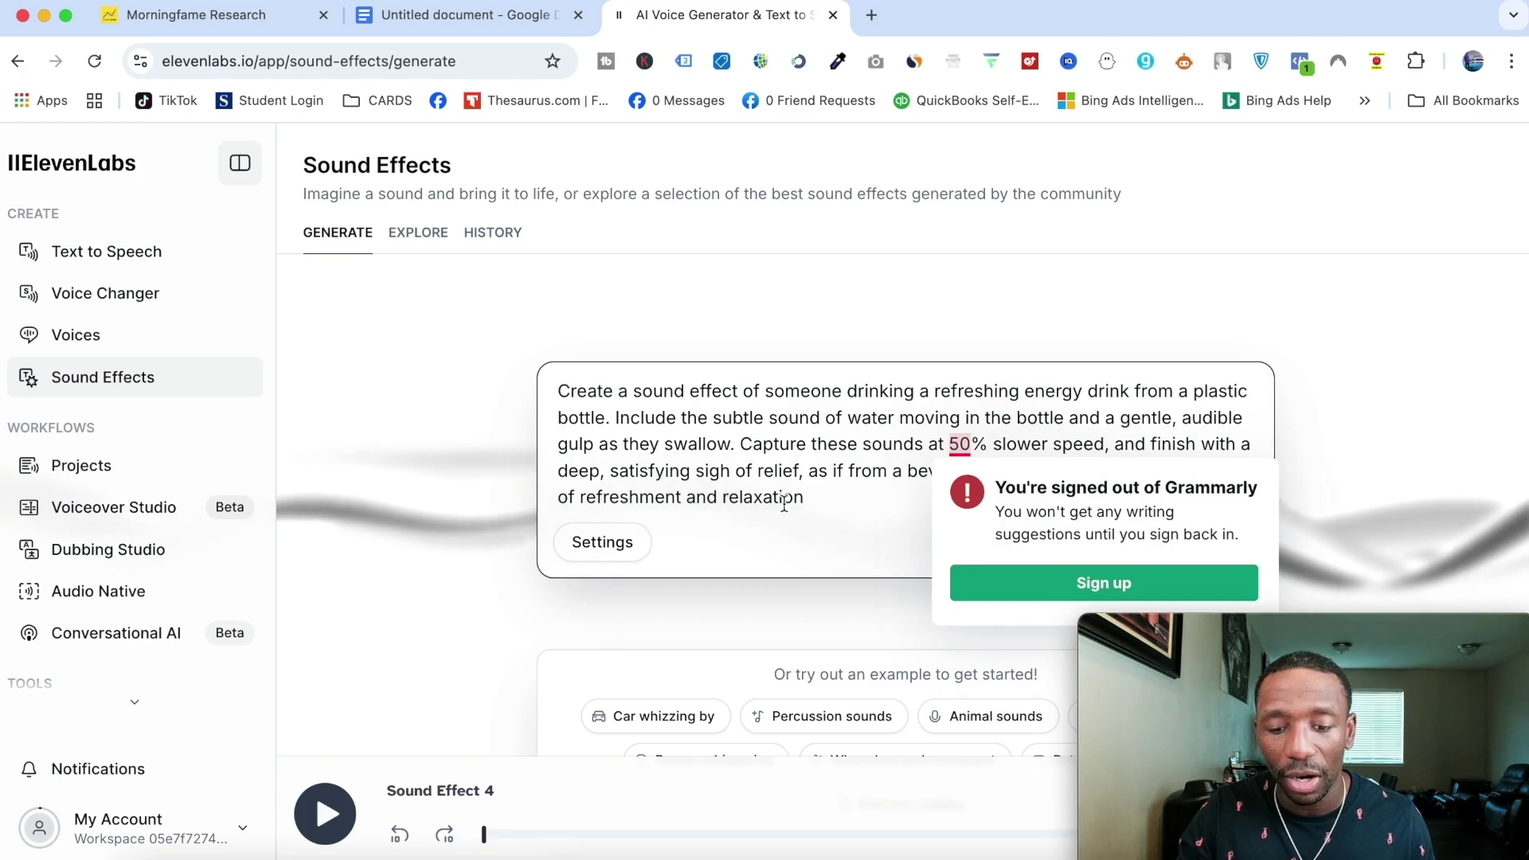
pyautogui.click(1149, 542)
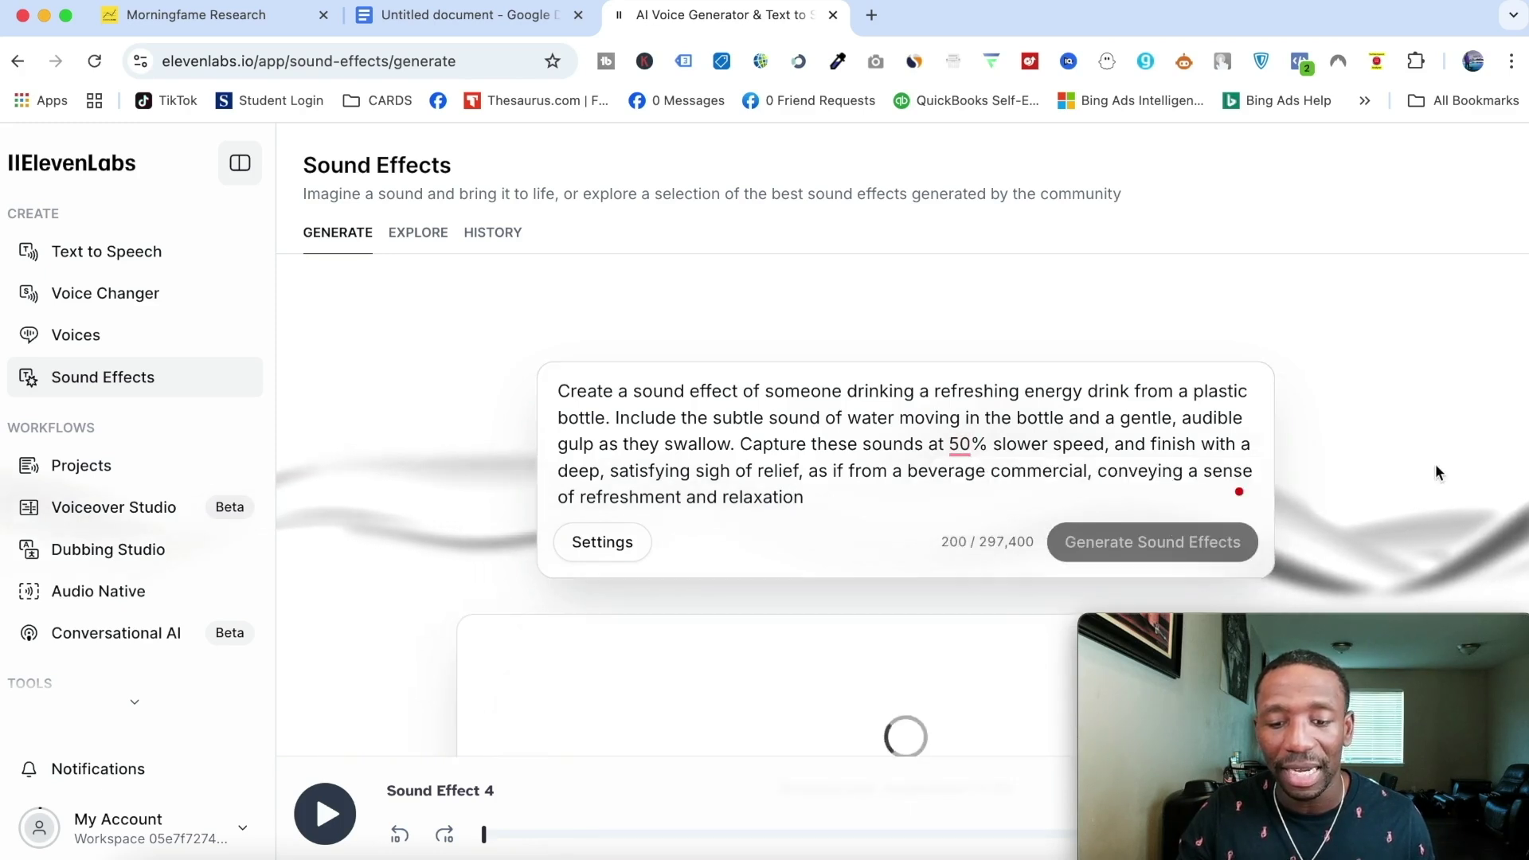
pyautogui.scroll(-2, 1379, 419)
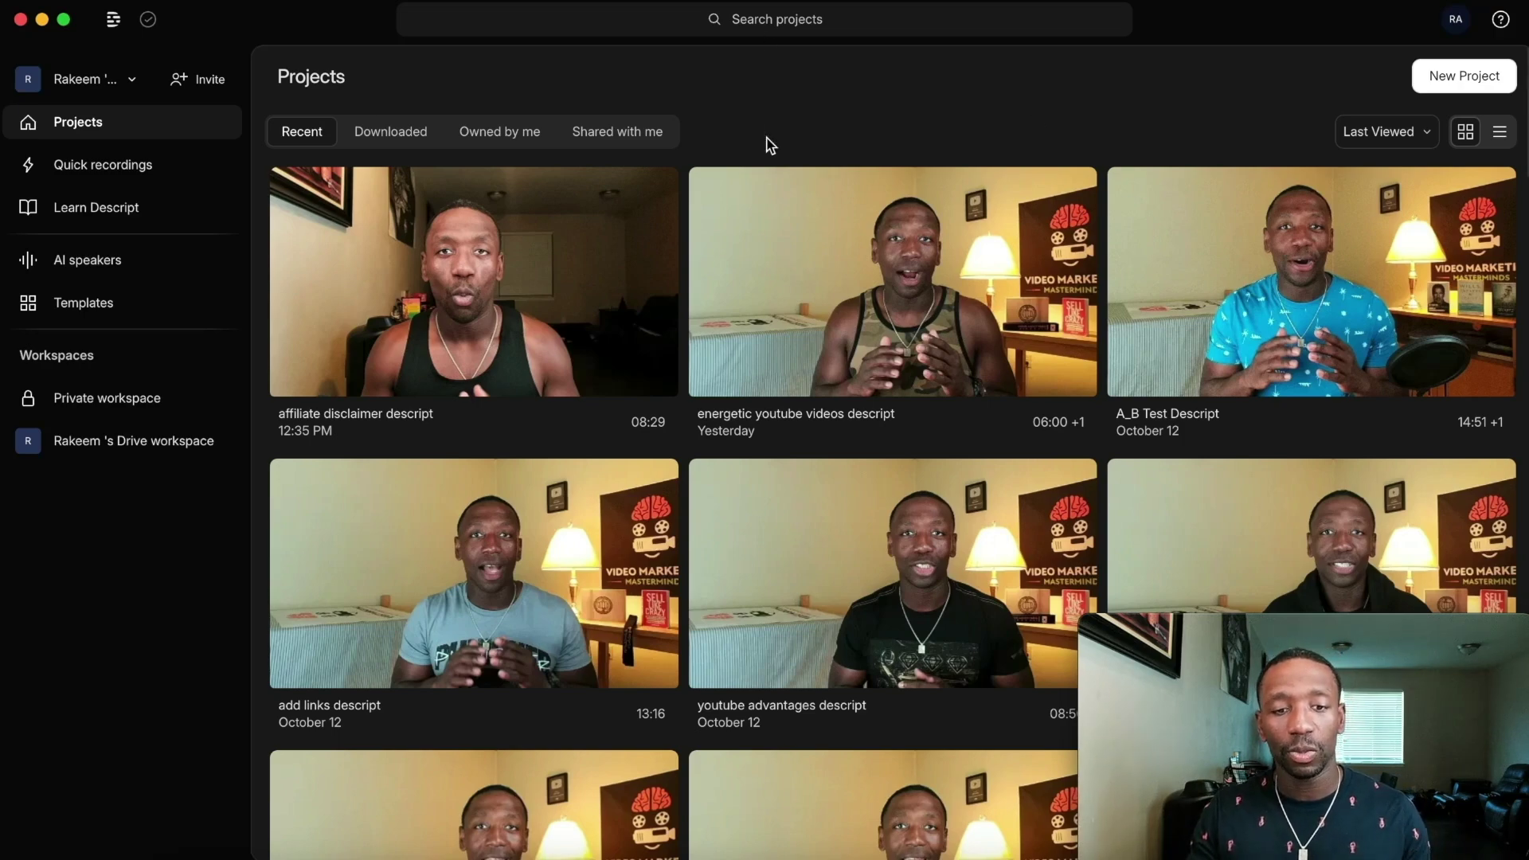
# Step: Switch to Descript, open the "affiliate disclaimer descript" project and go to its second scene
pyautogui.scroll(-15, 773, 311)
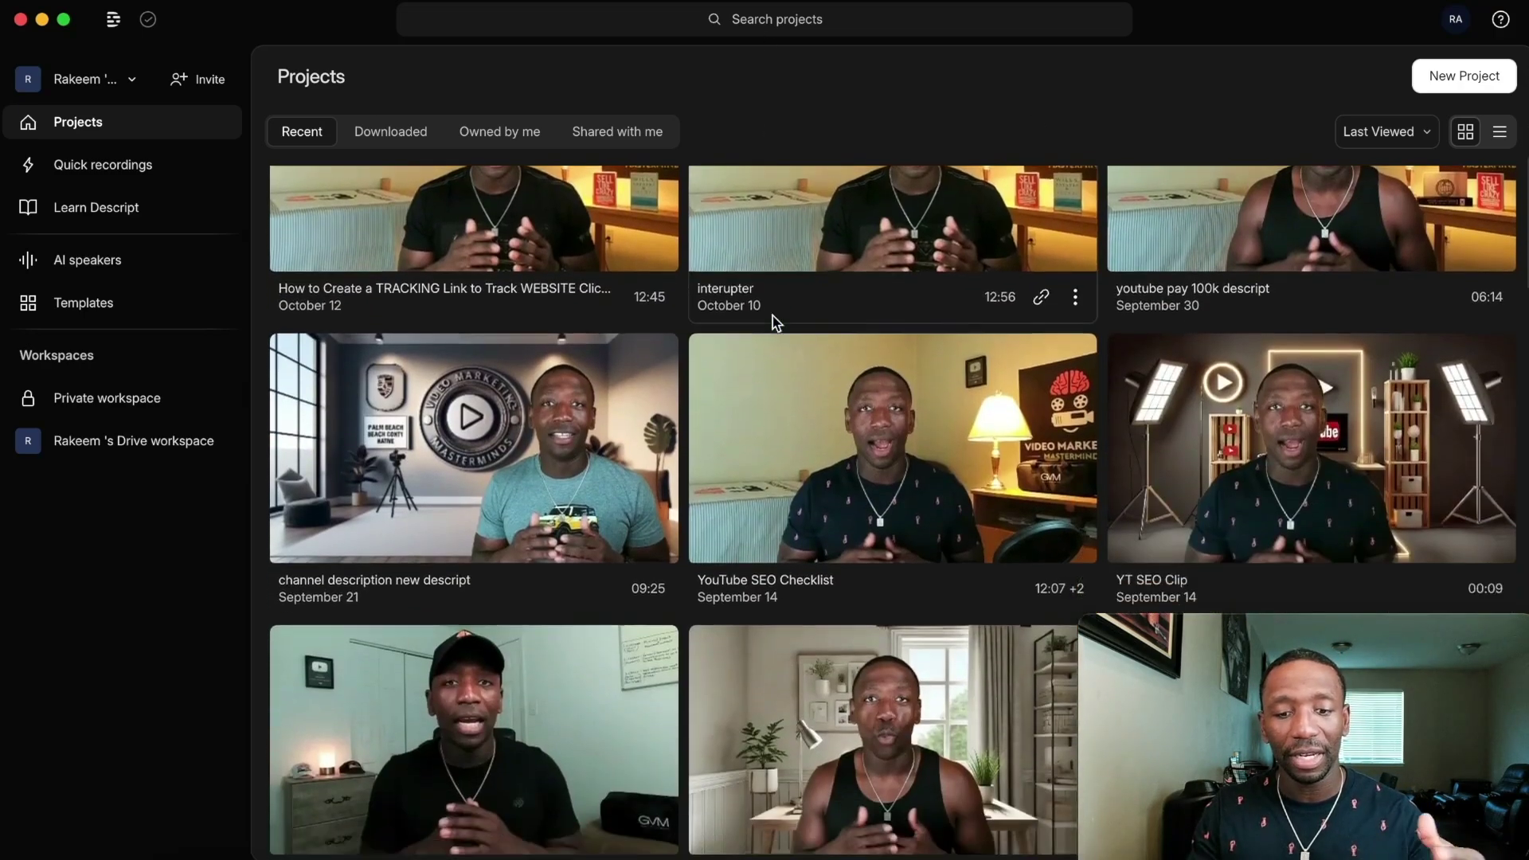
pyautogui.scroll(-12, 771, 314)
pyautogui.scroll(15, 772, 314)
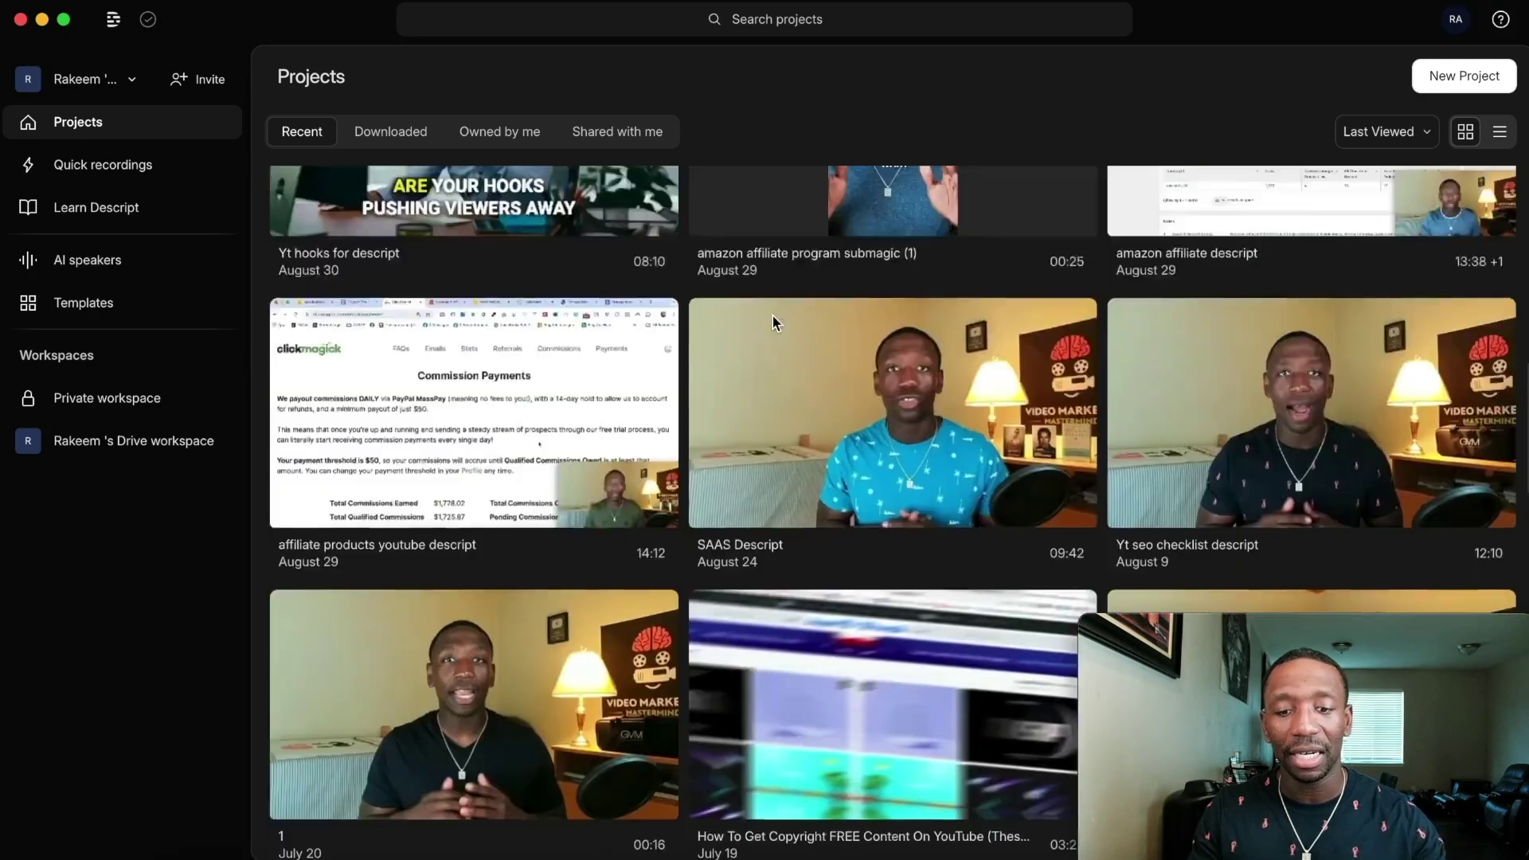
pyautogui.scroll(12, 772, 313)
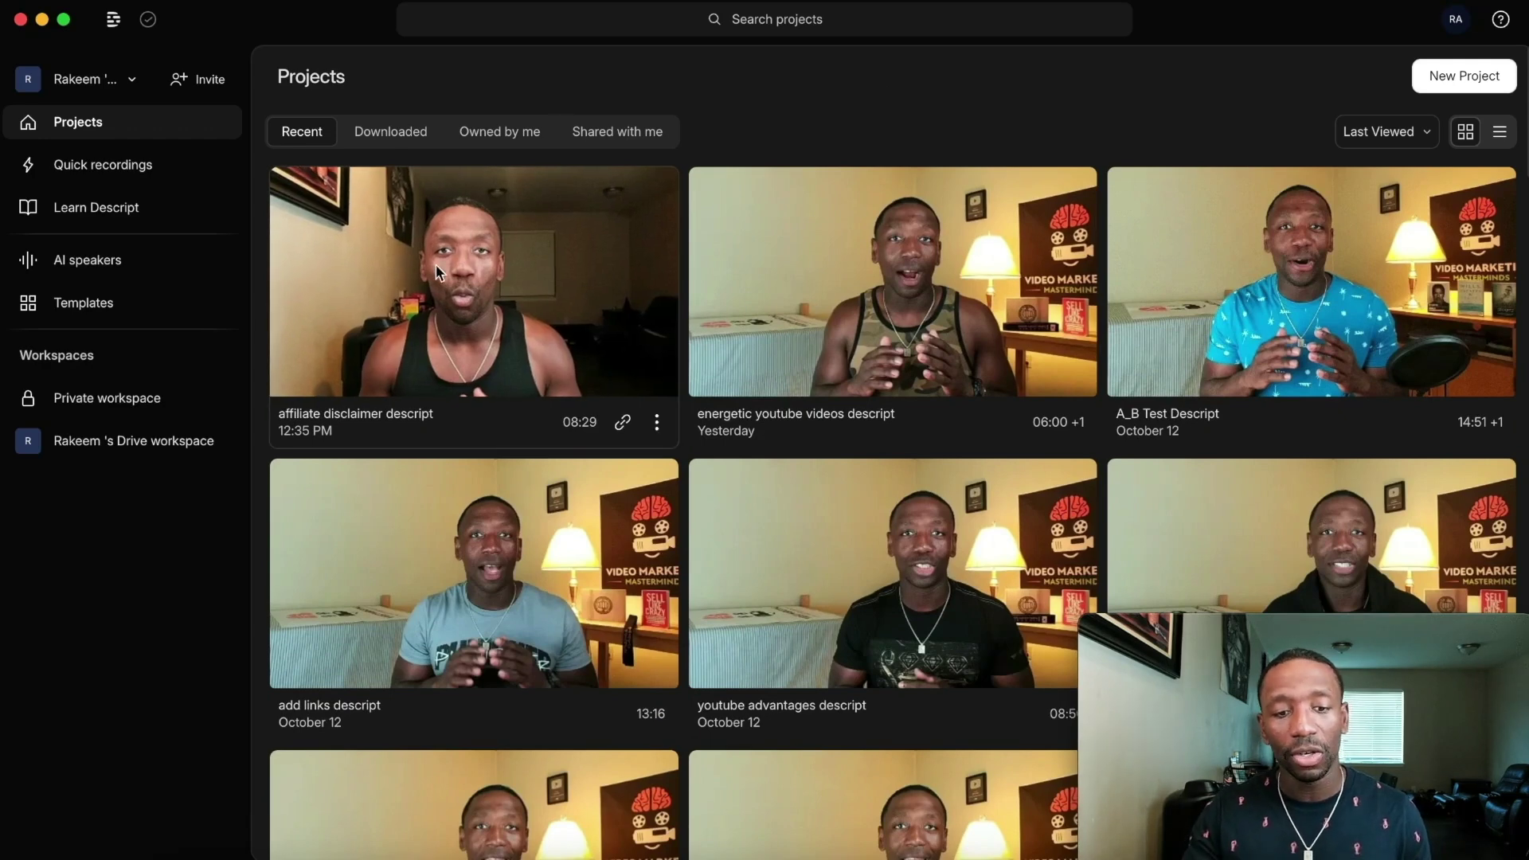
pyautogui.click(460, 263)
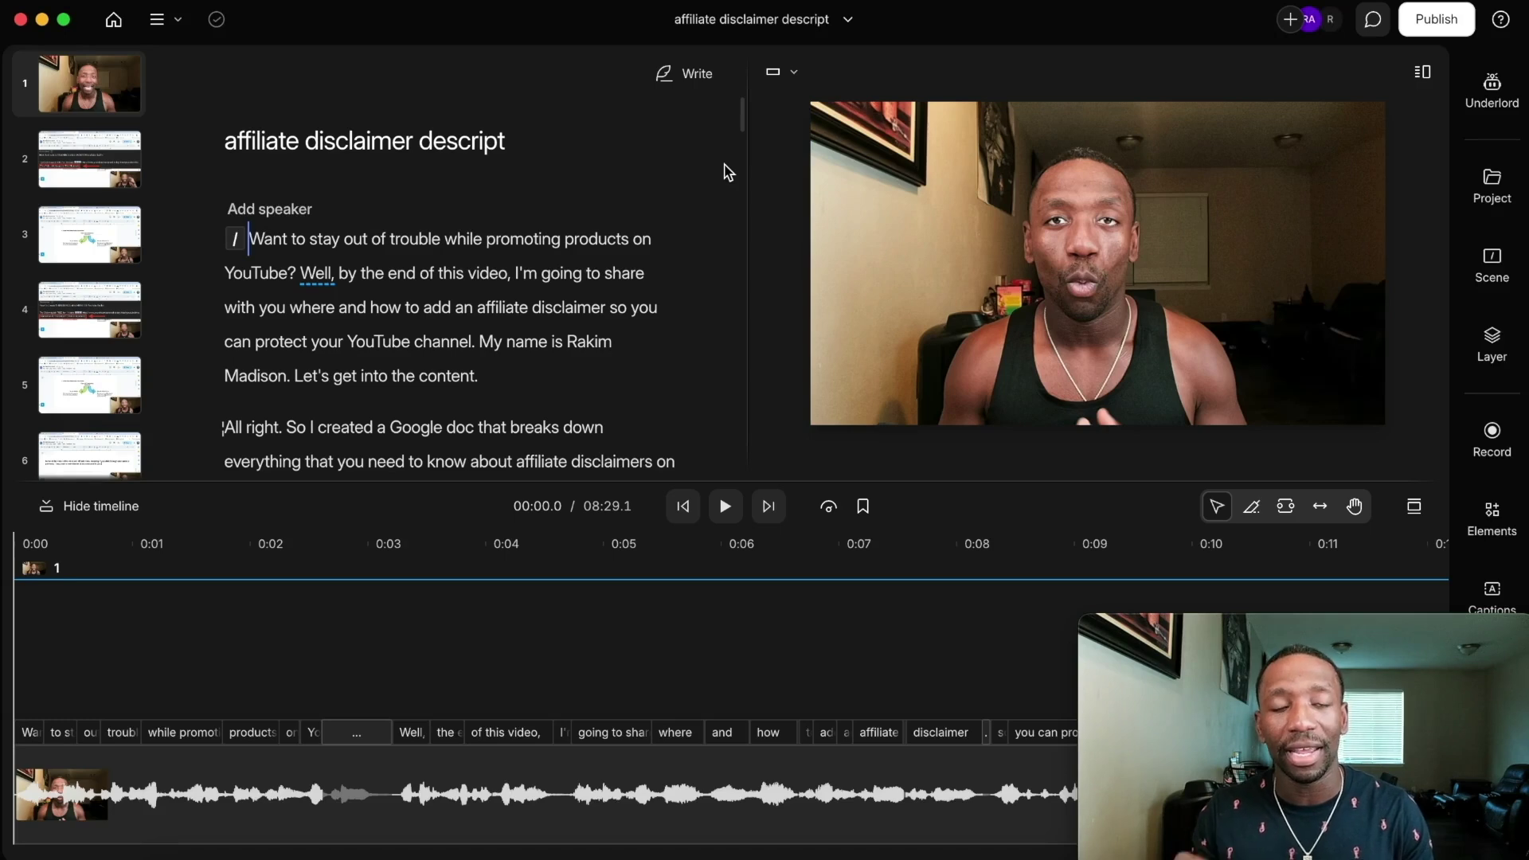
pyautogui.click(90, 171)
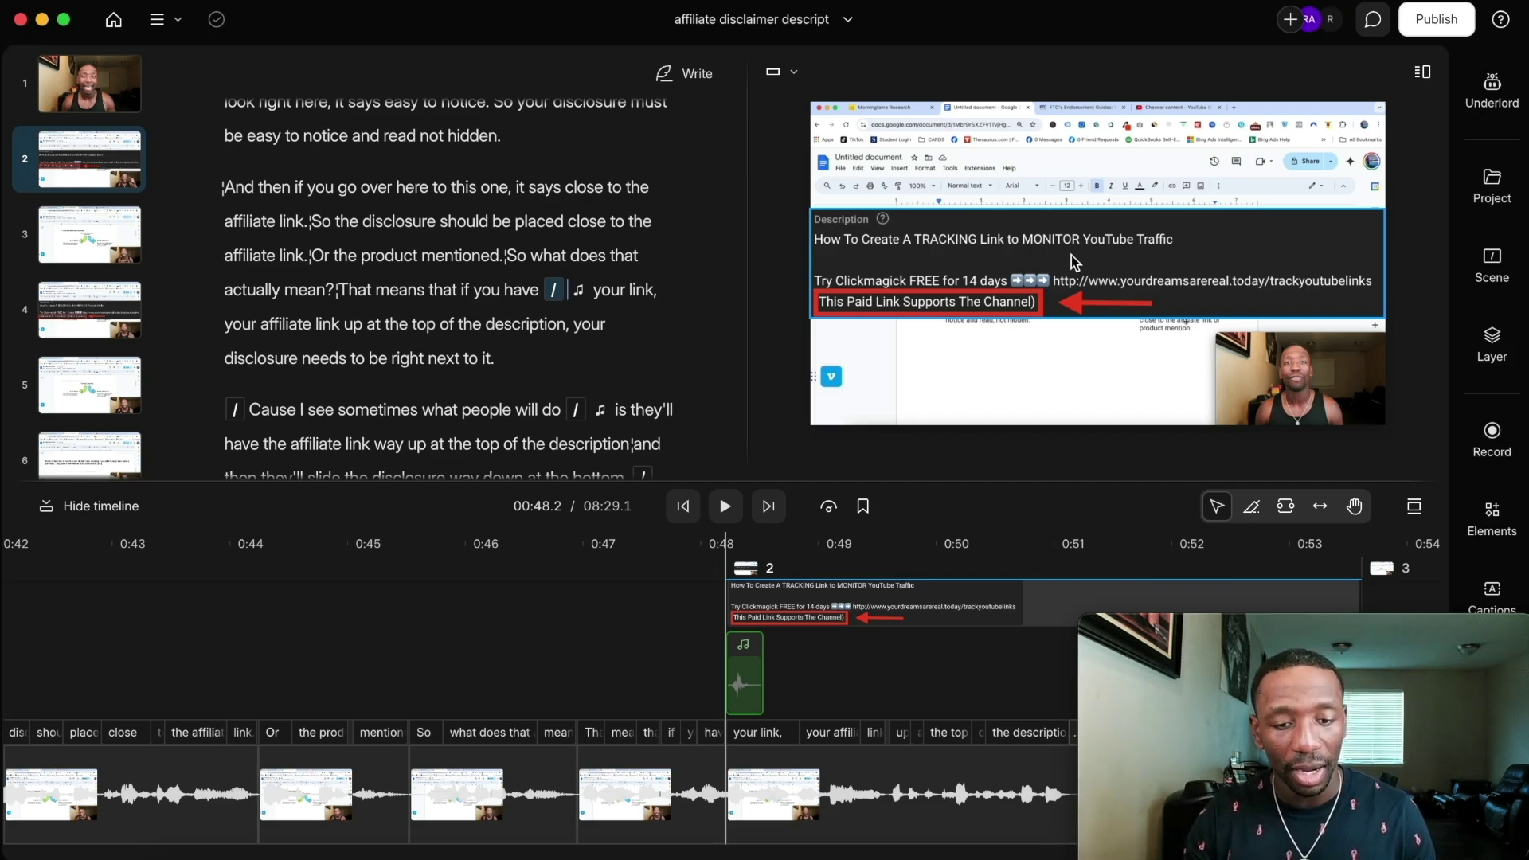
pyautogui.click(518, 255)
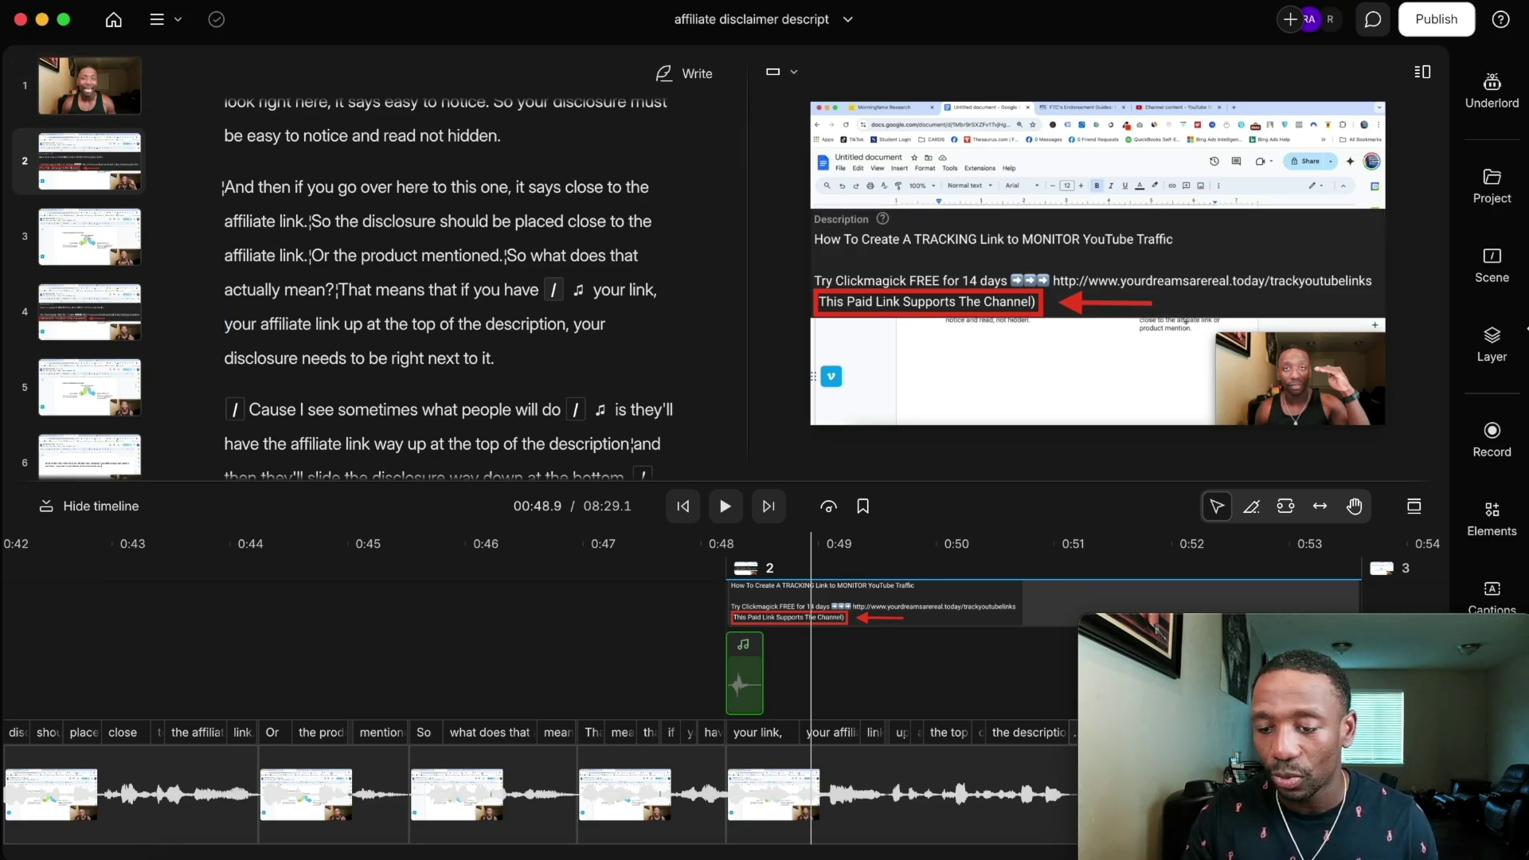
# Step: Open the stock media library and look through its visual media, from videos and GIFs to images and stickers
pyautogui.moveTo(1433, 635); pyautogui.dragTo(980, 634)
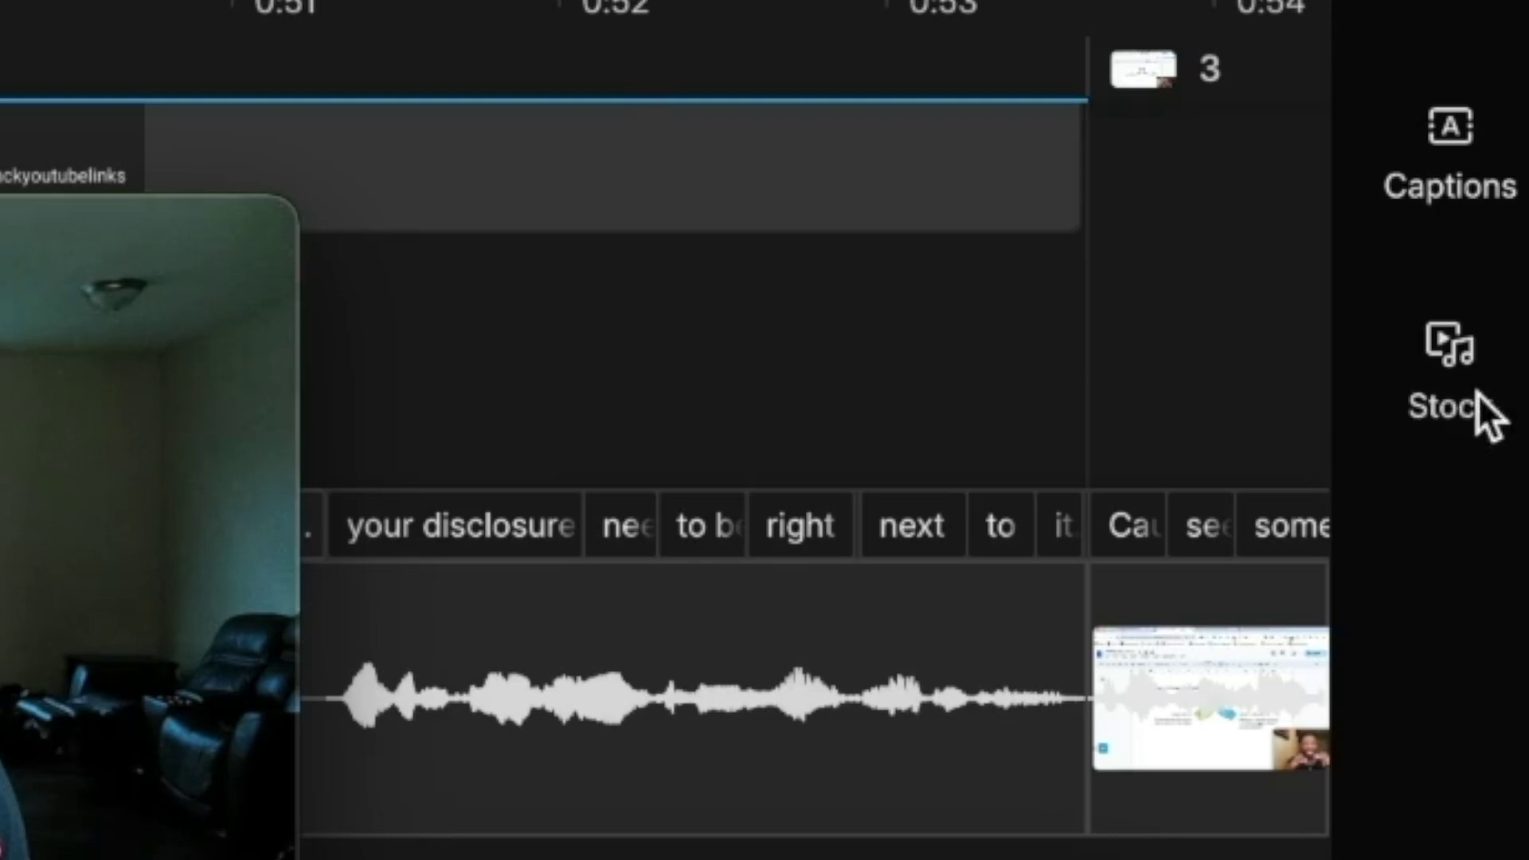
pyautogui.click(1451, 362)
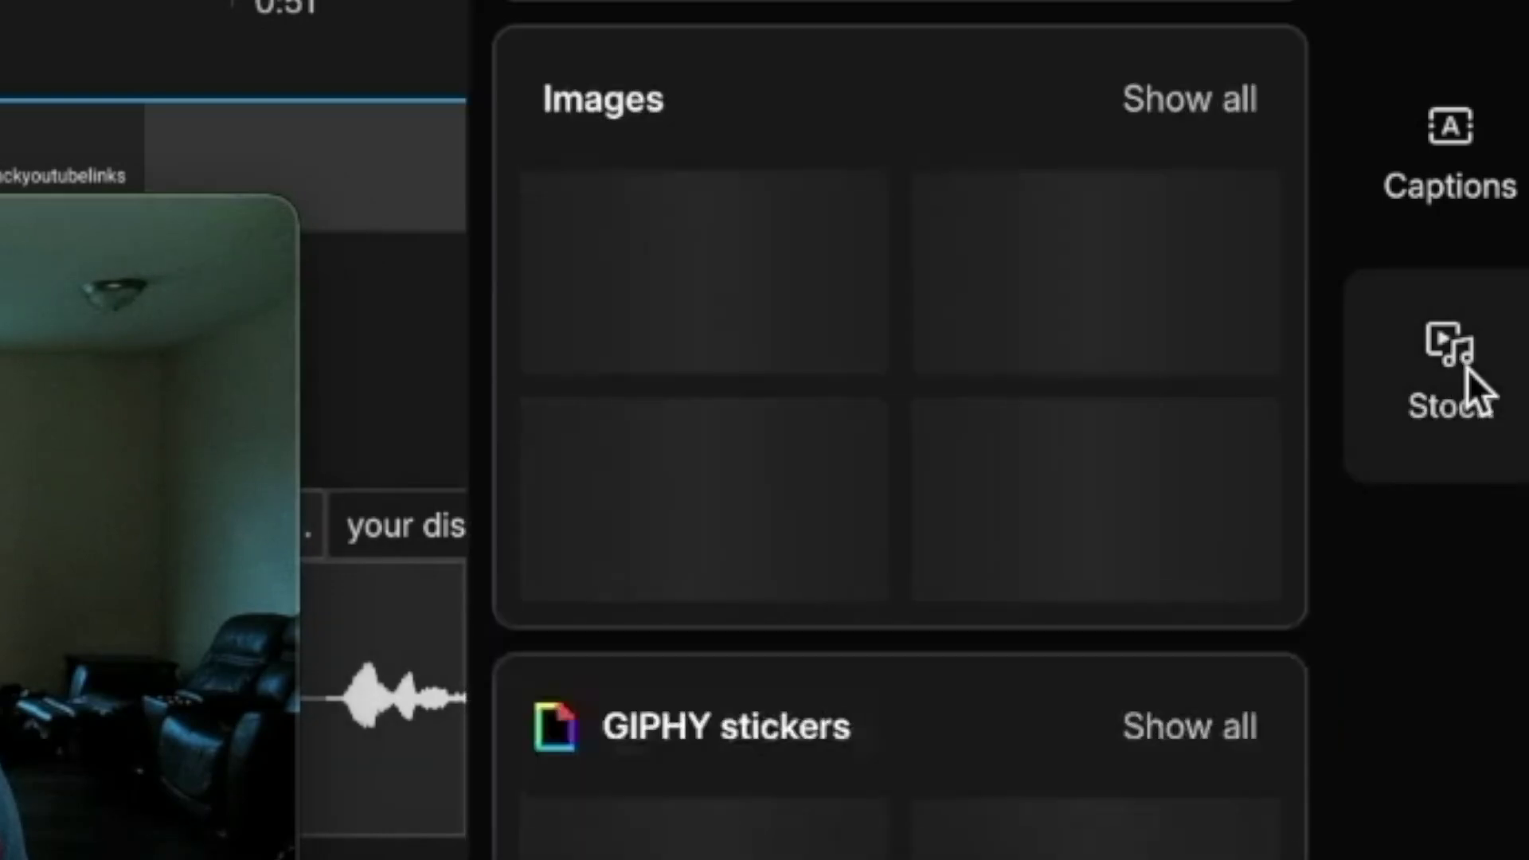
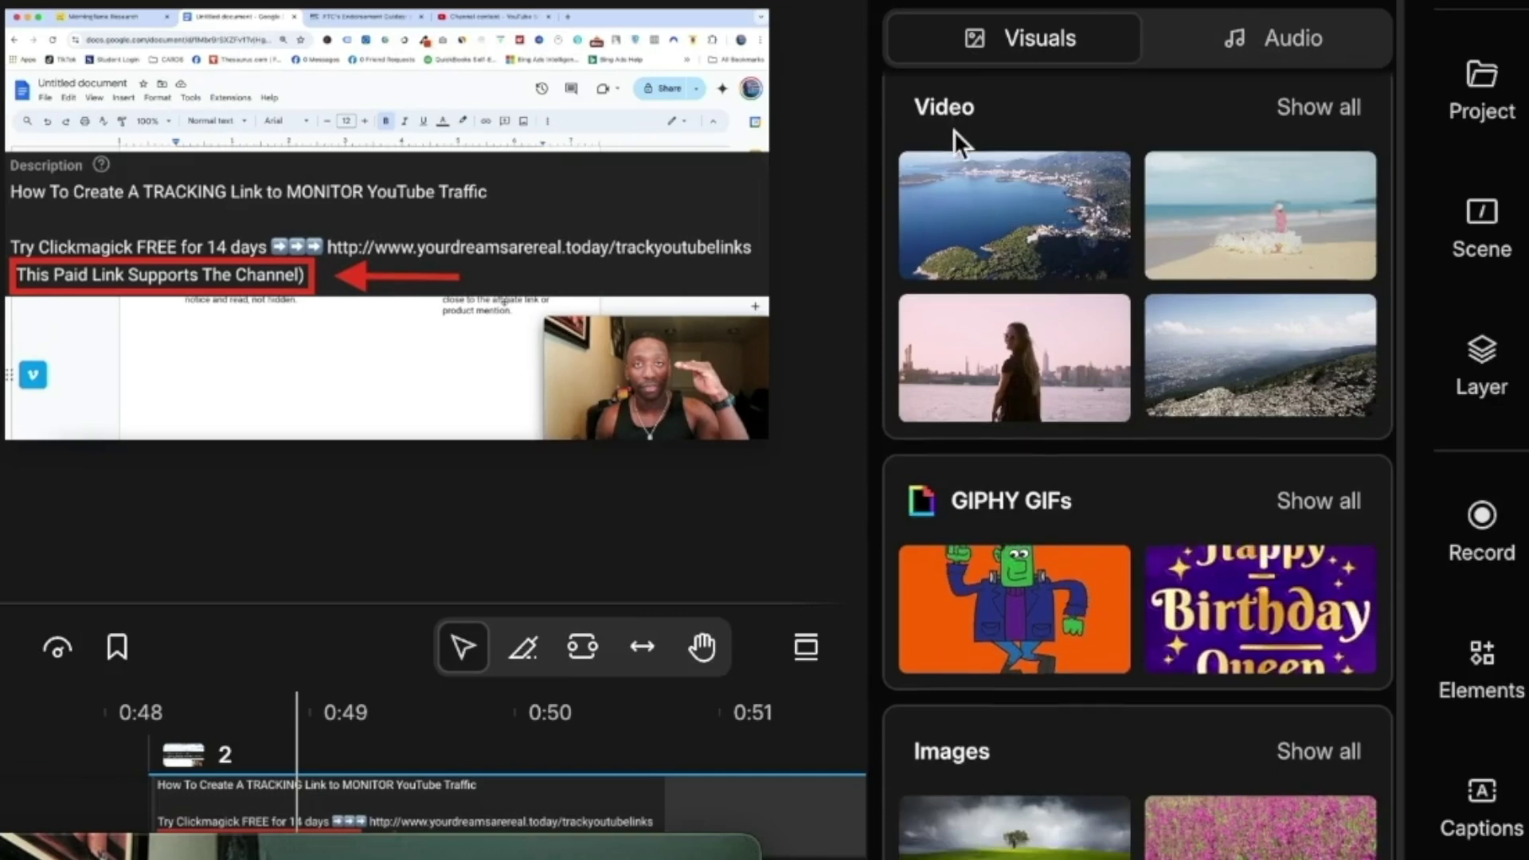
pyautogui.scroll(-3, 1042, 346)
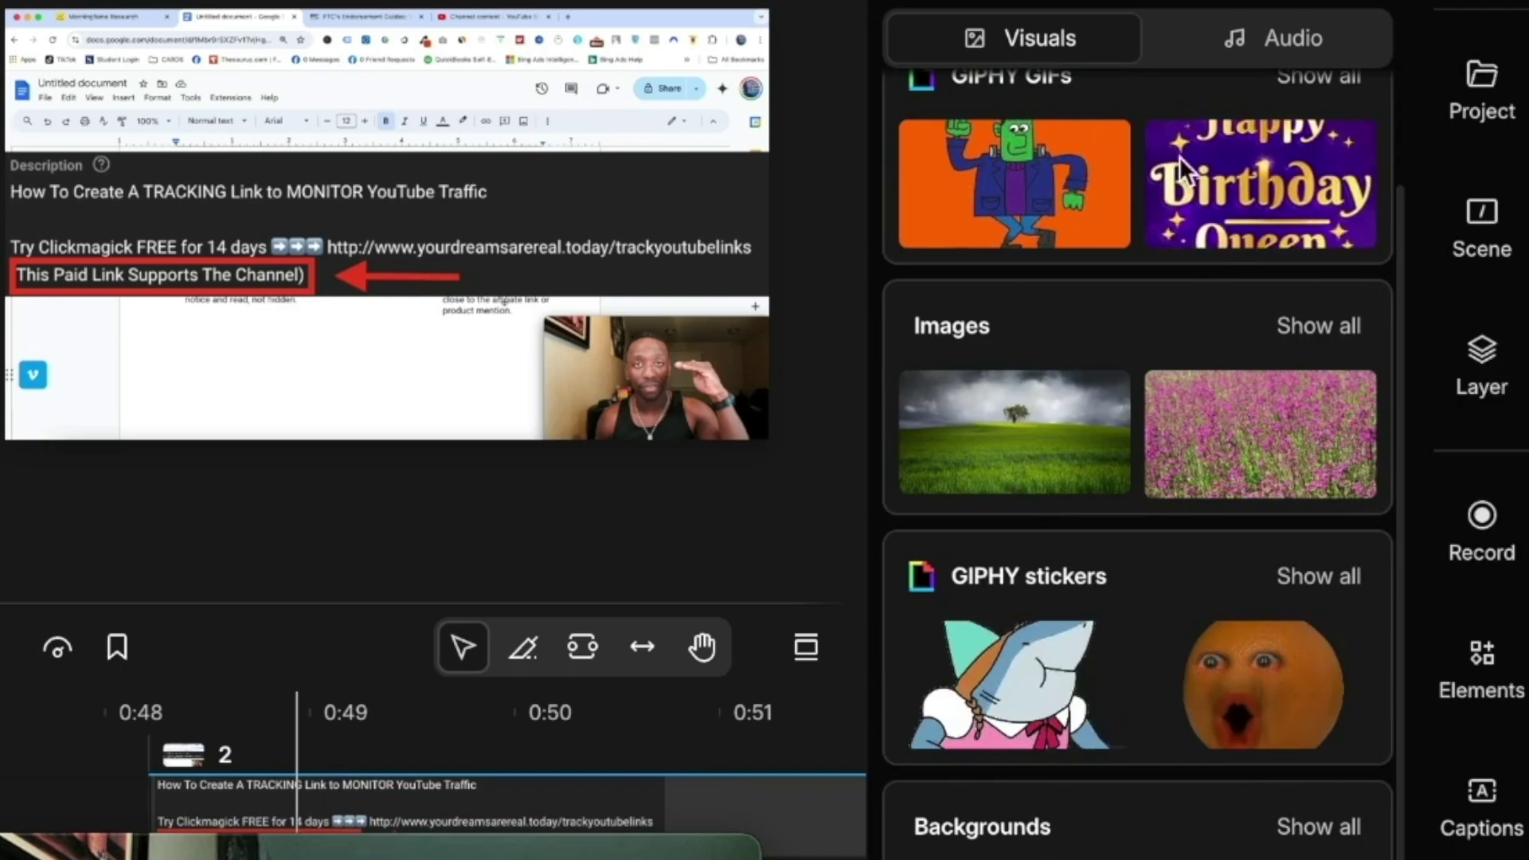
# Step: Open the full list of stock sound effects, search it for "whoosh" and look through the matching effects
pyautogui.click(1272, 32)
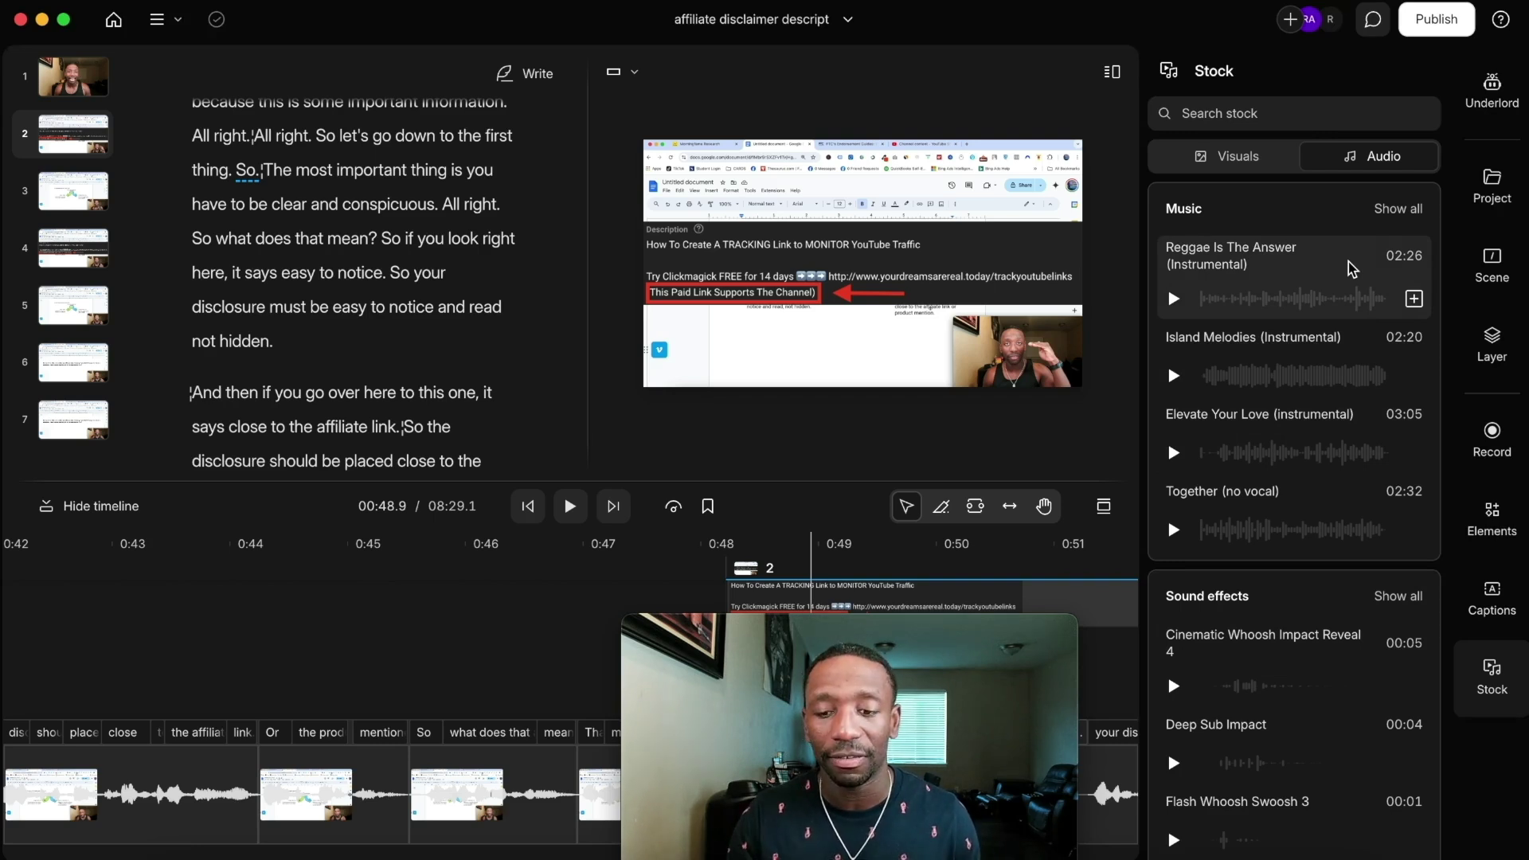
pyautogui.click(1400, 599)
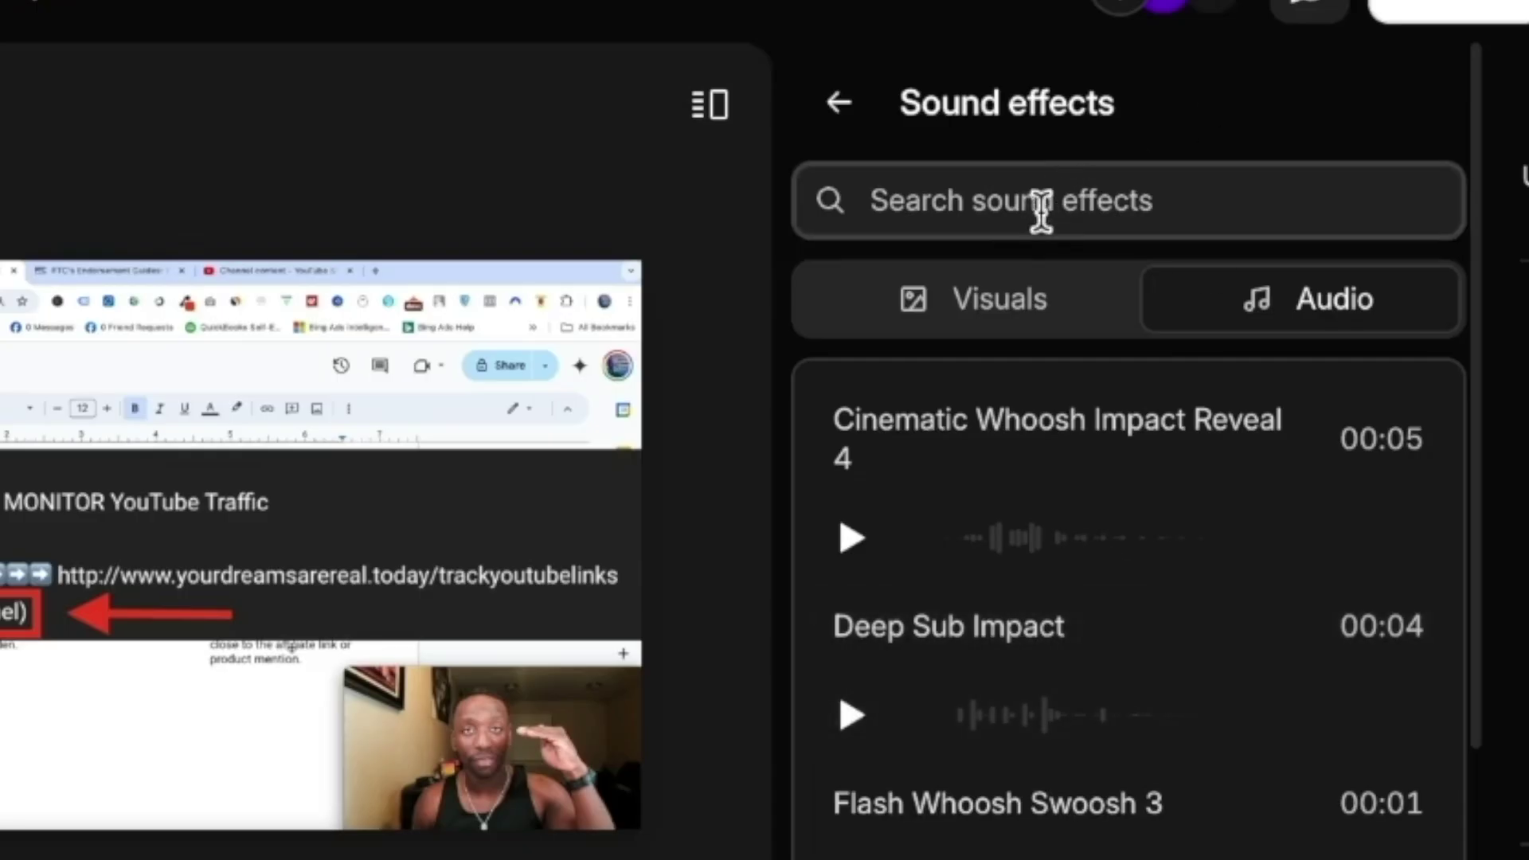
pyautogui.click(1253, 115)
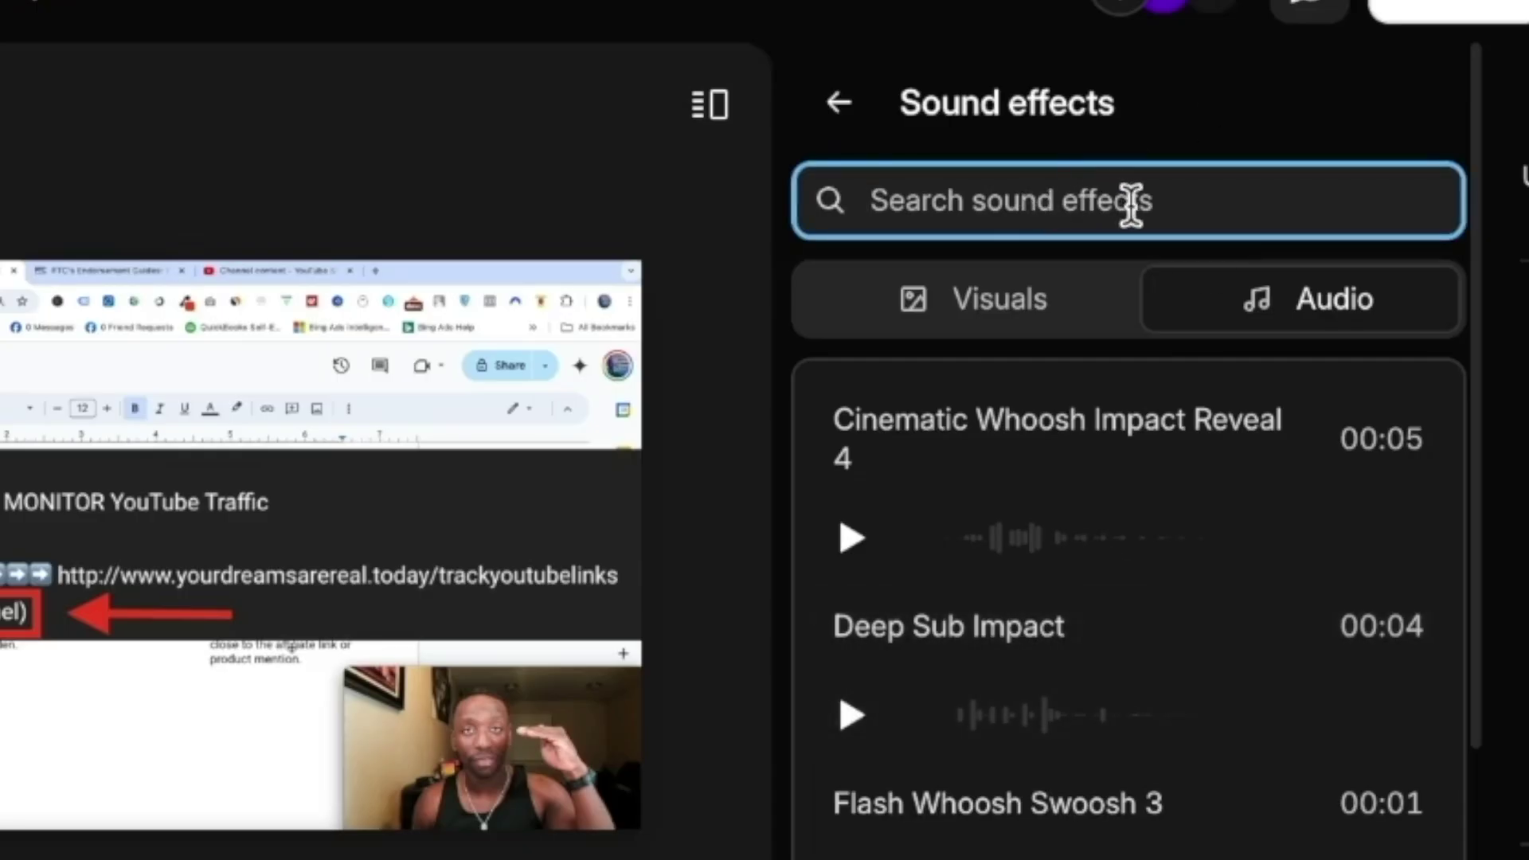
pyautogui.write('whoosh')
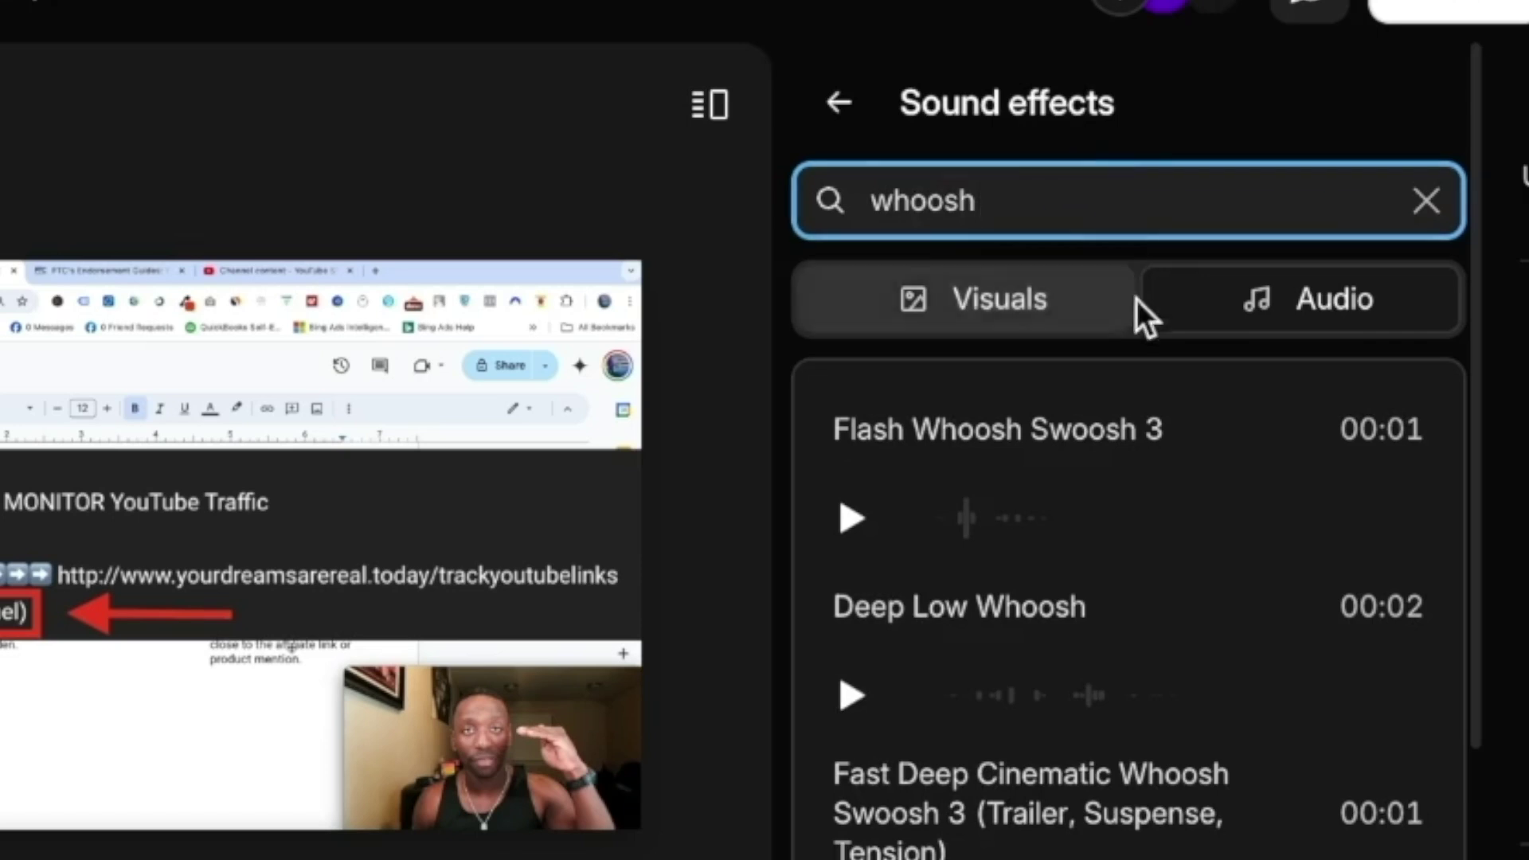
pyautogui.moveTo(1094, 462)
pyautogui.scroll(-5, 1103, 782)
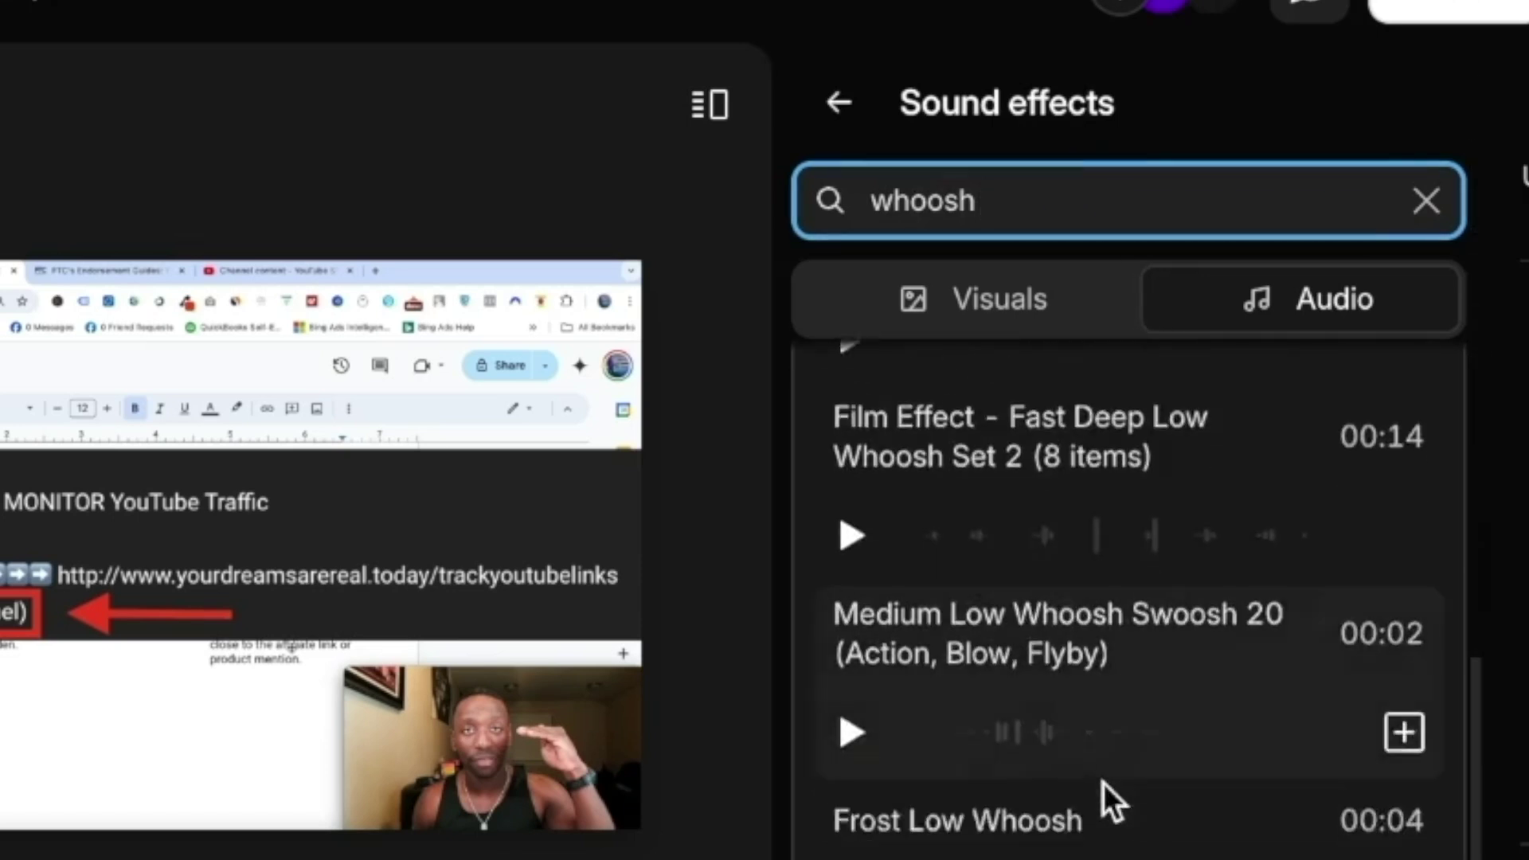
pyautogui.scroll(3, 1102, 782)
pyautogui.scroll(4, 1102, 782)
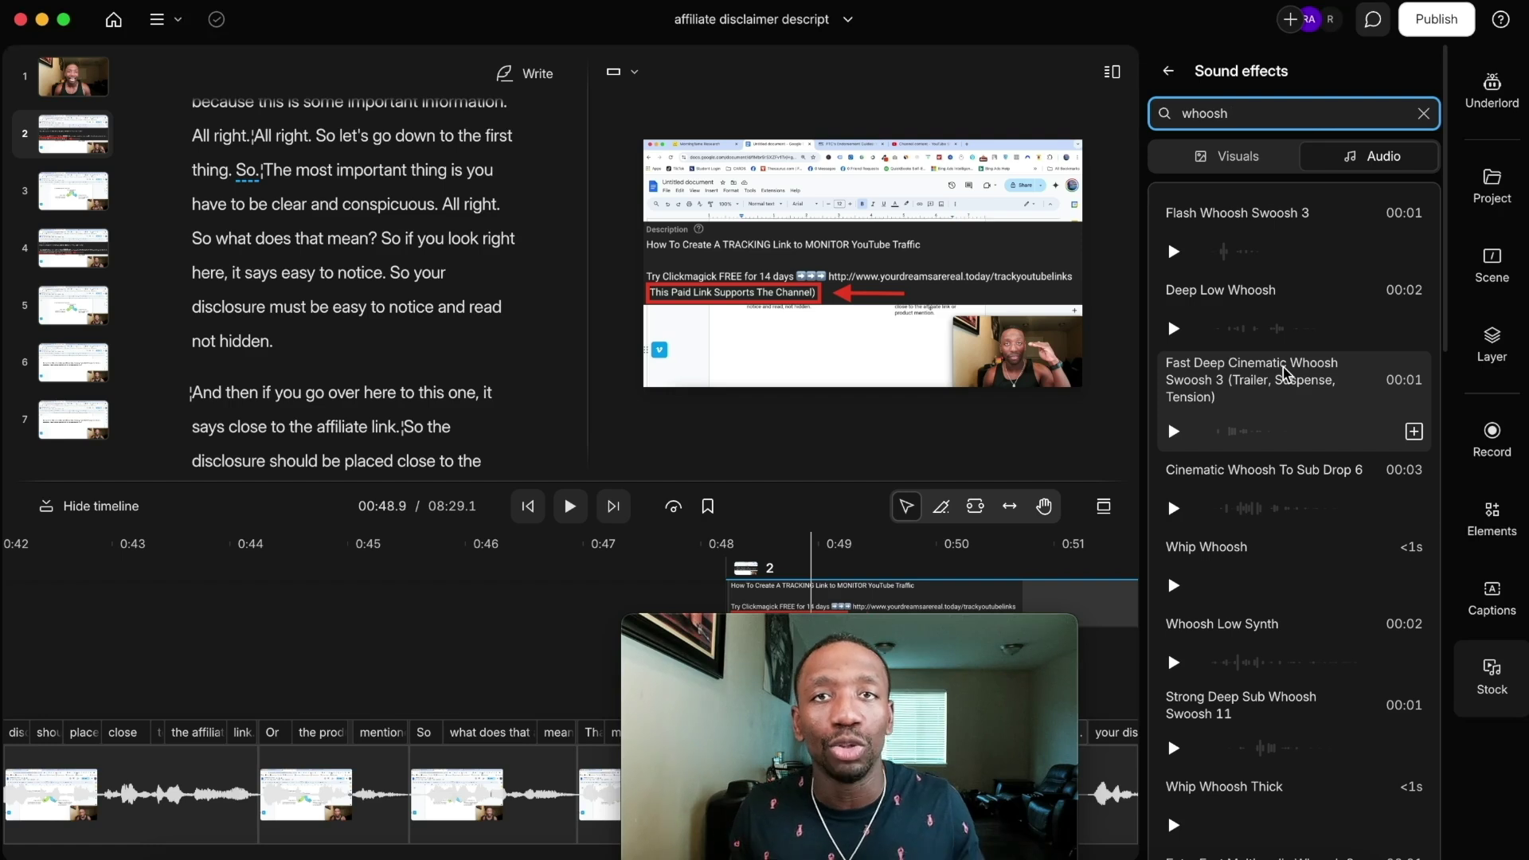
# Step: Search the stock sound effects for "clap", and clear the search text
pyautogui.doubleClick(1269, 112)
pyautogui.write('clap')
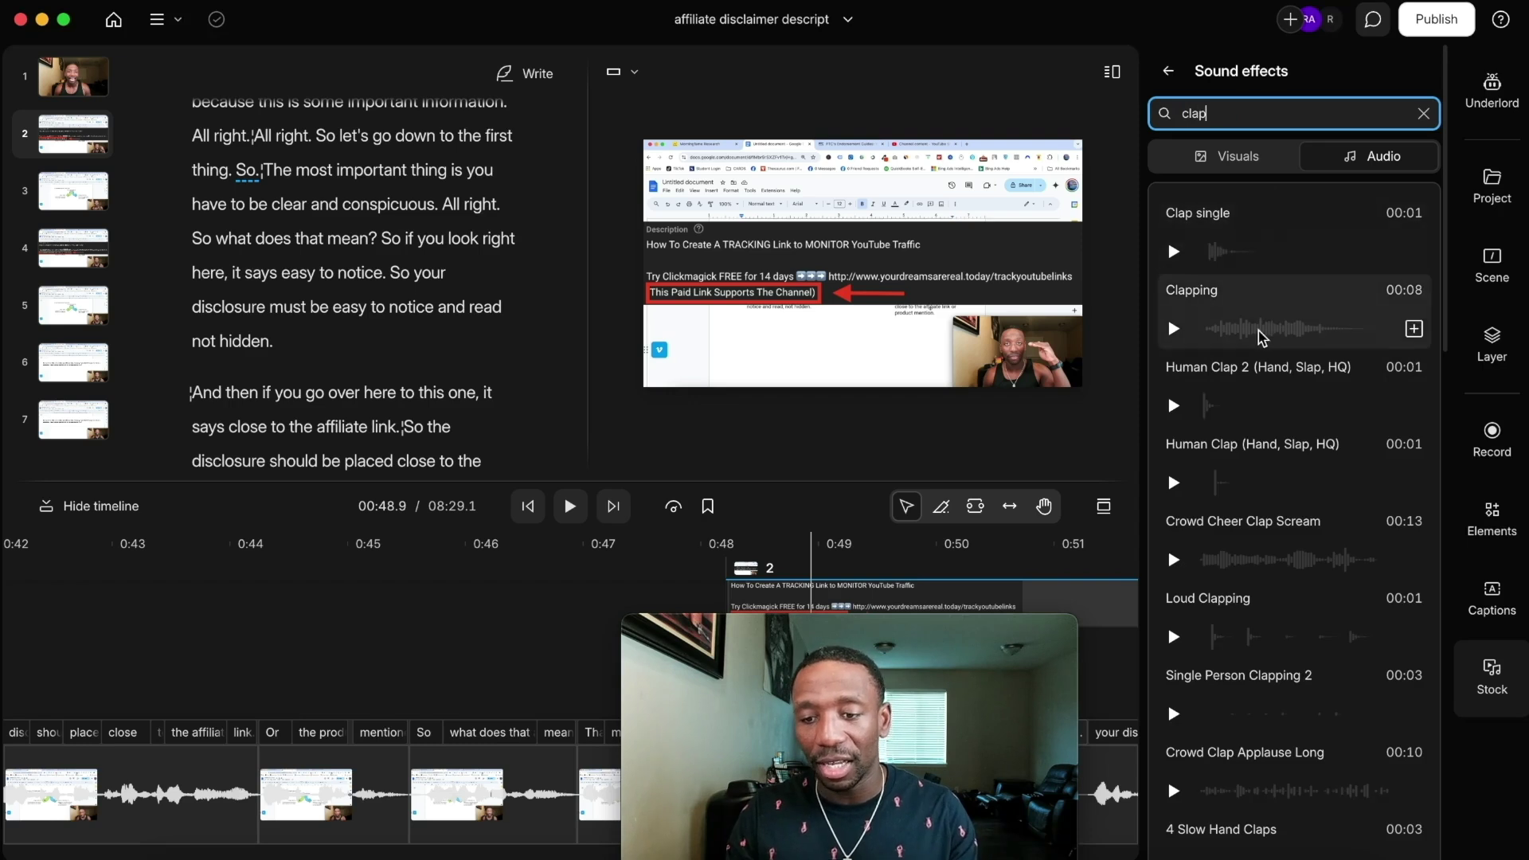
pyautogui.doubleClick(1232, 117)
pyautogui.press('BackSpace')
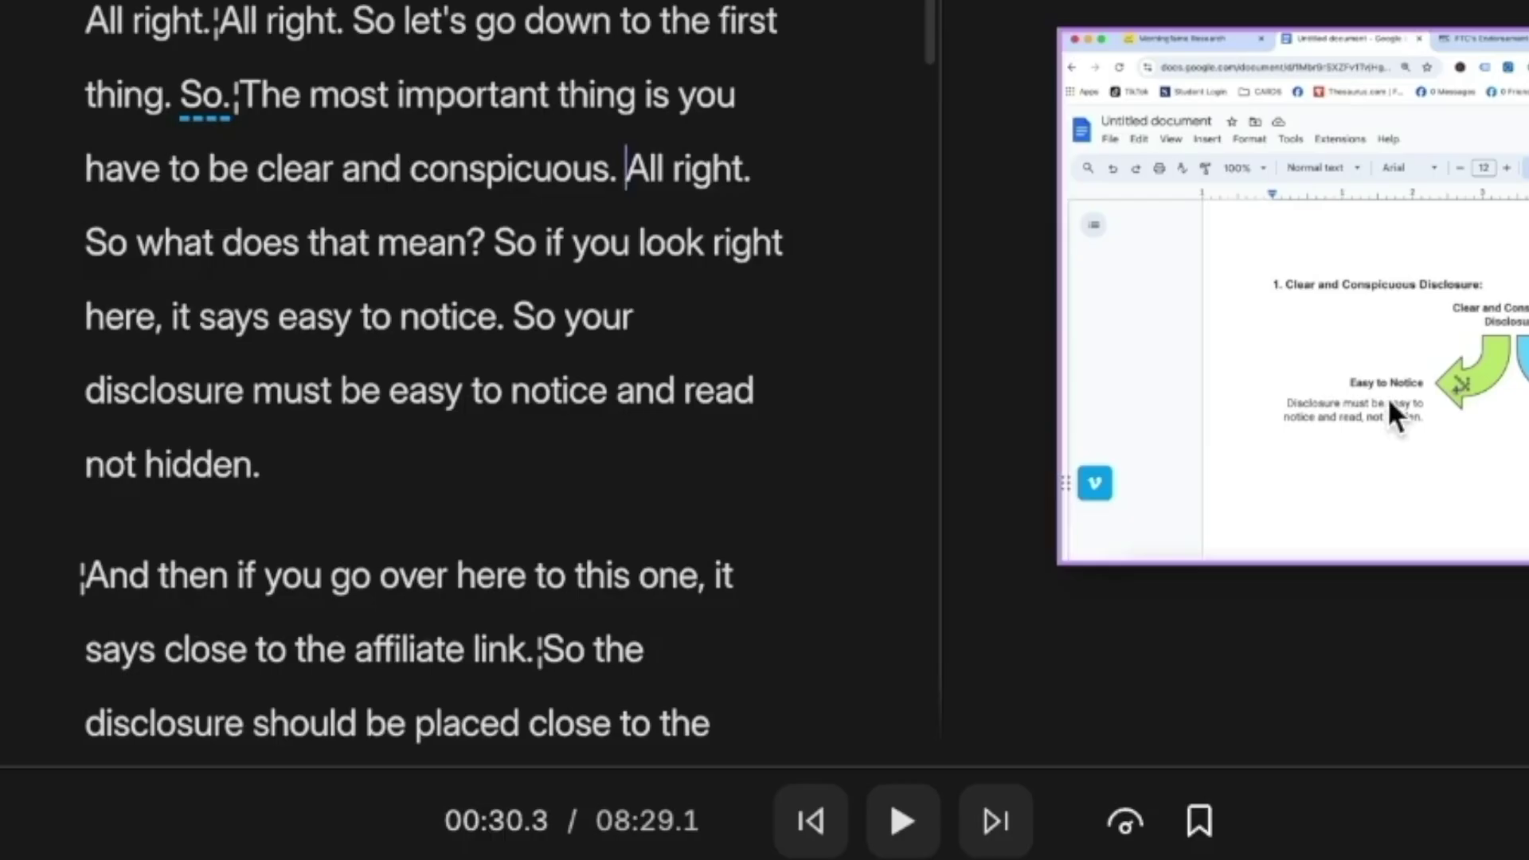
# Step: Insert scene breaks in the script after "clear and conspicuous." and after "So what does that mean?"
pyautogui.click(627, 167)
pyautogui.write('/')
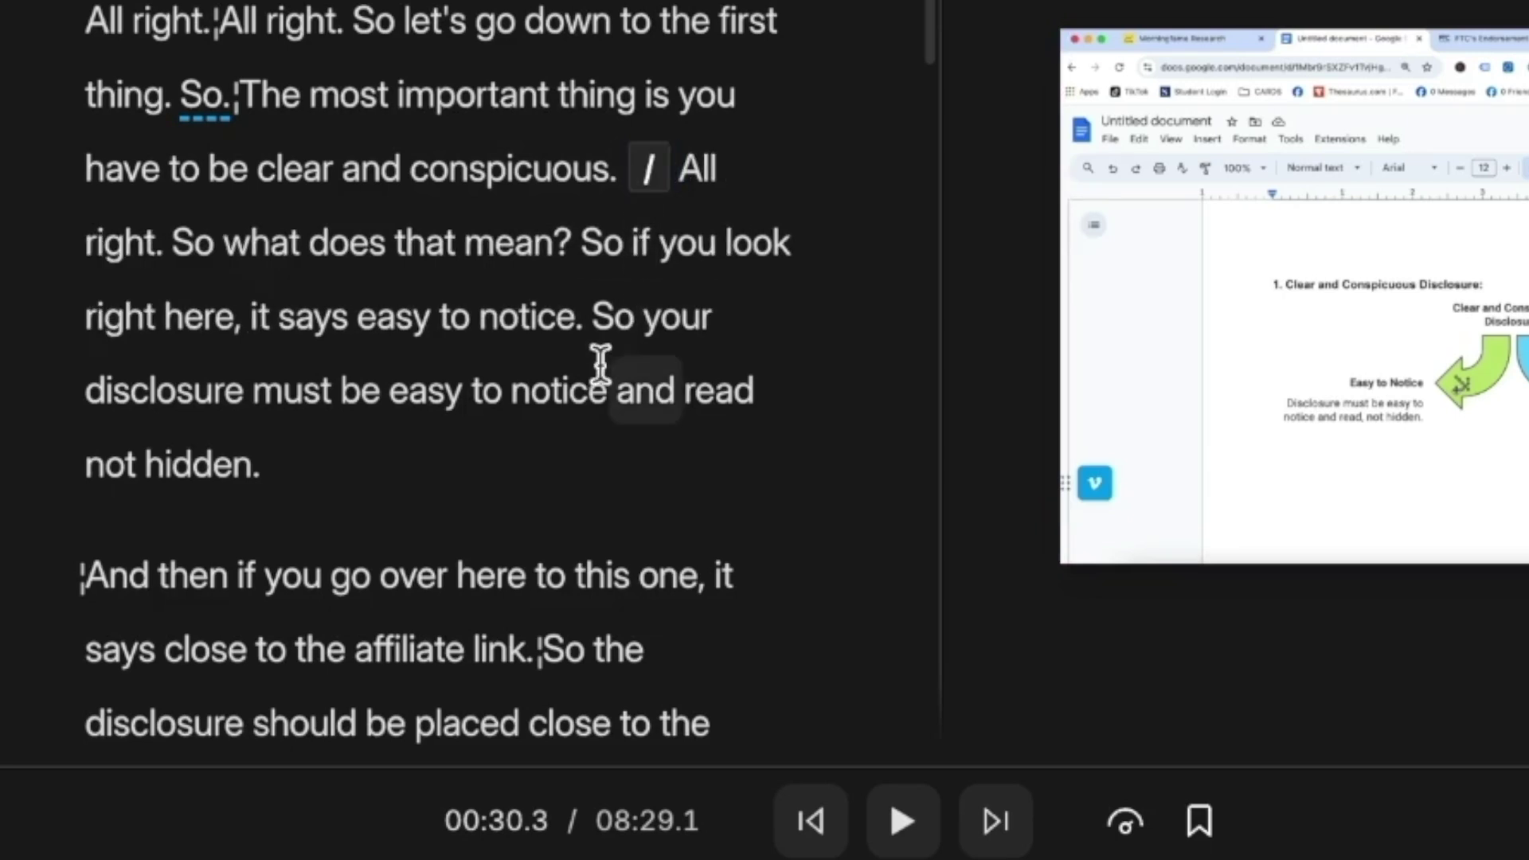
pyautogui.click(574, 240)
pyautogui.write('/')
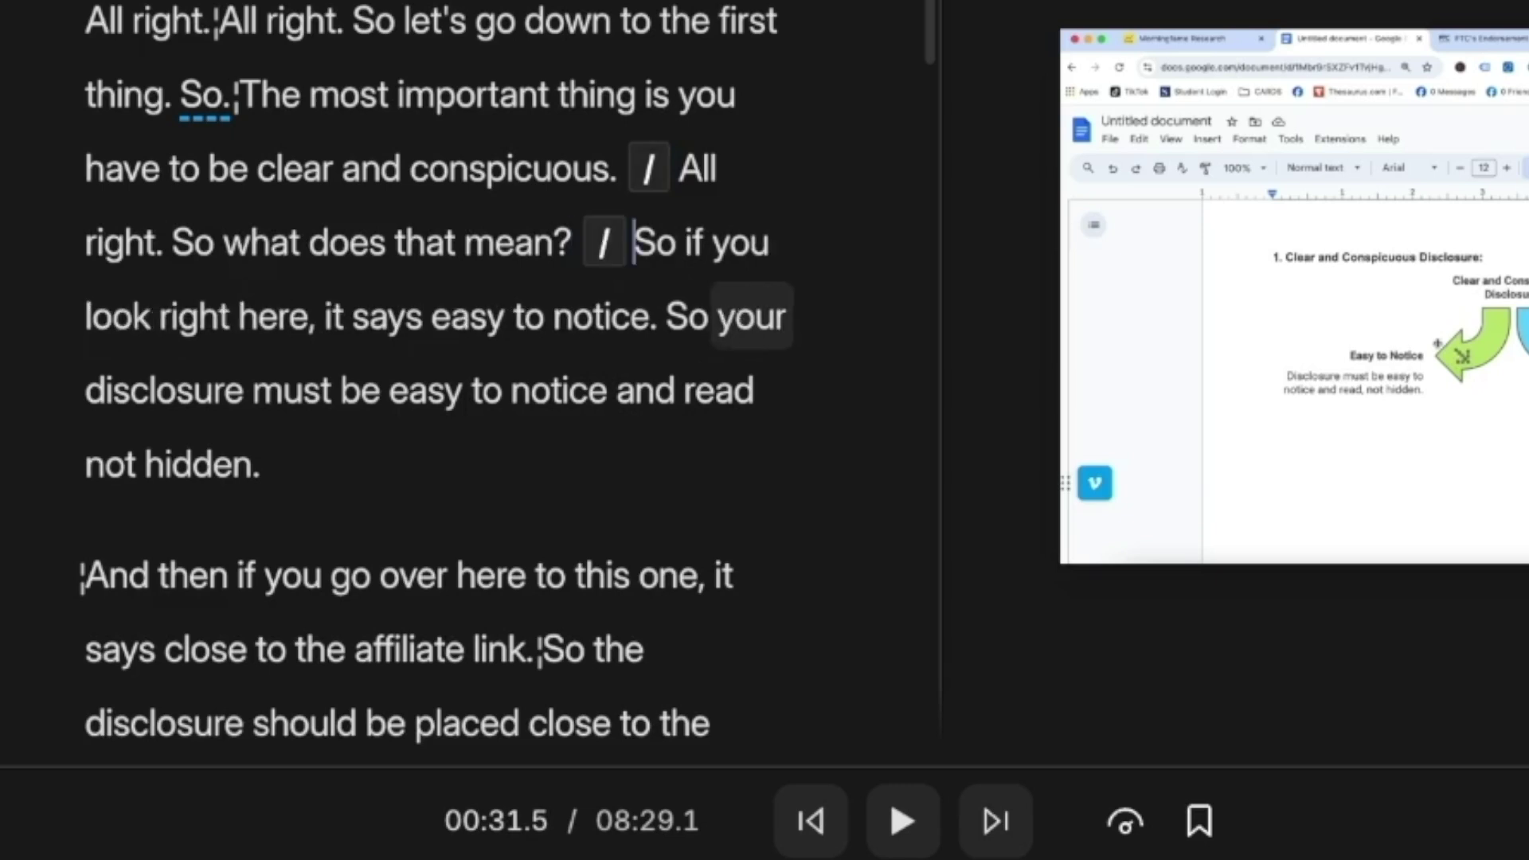
# Step: Add the Deep Sub Impact sound effect at the start of the new scene, before "All right" in the script
pyautogui.click(688, 164)
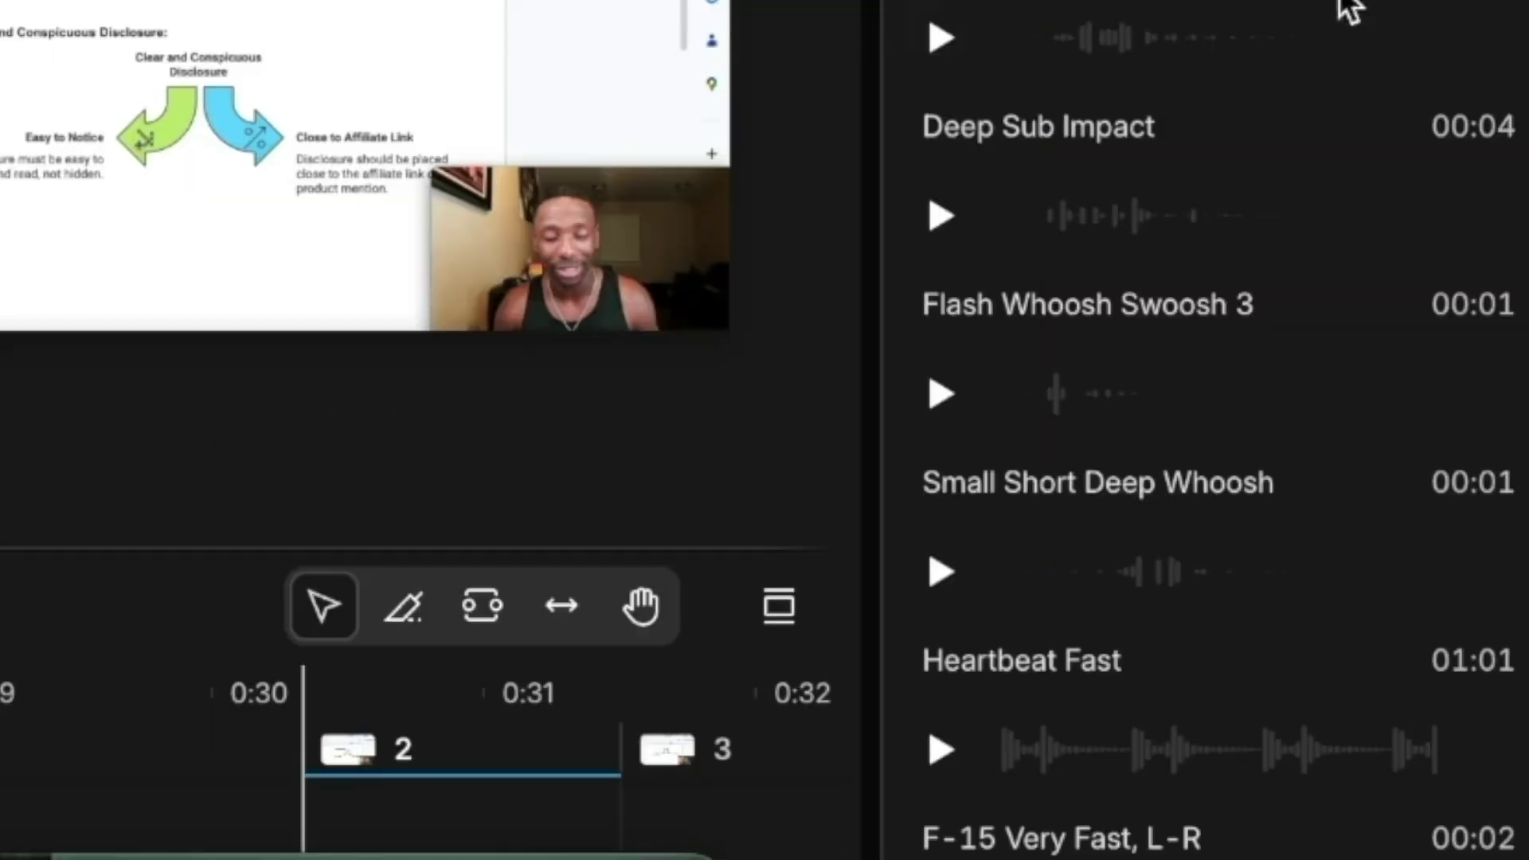
pyautogui.moveTo(1389, 207)
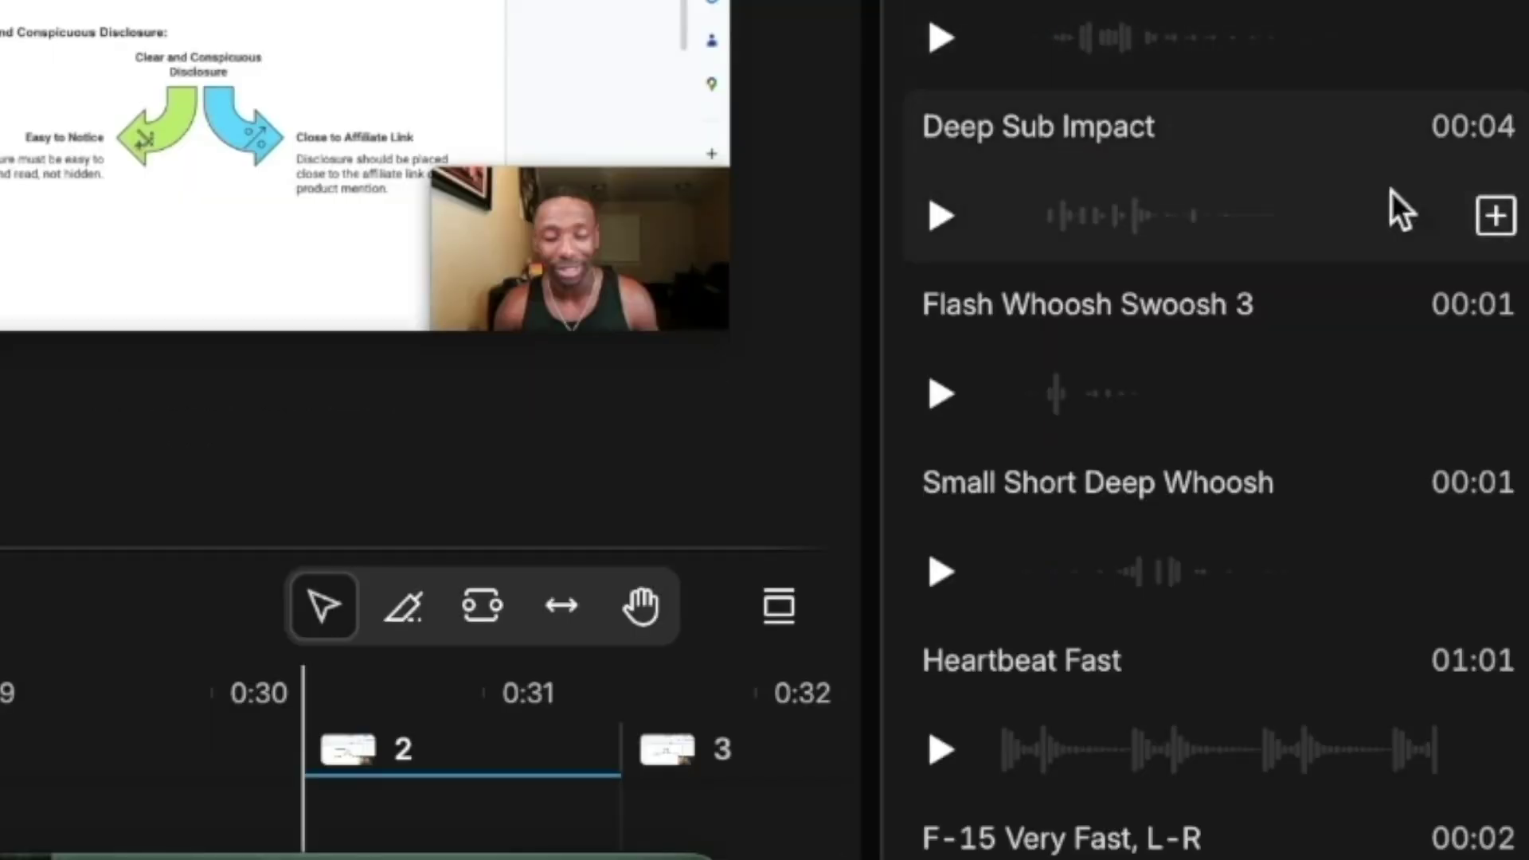
pyautogui.click(1497, 215)
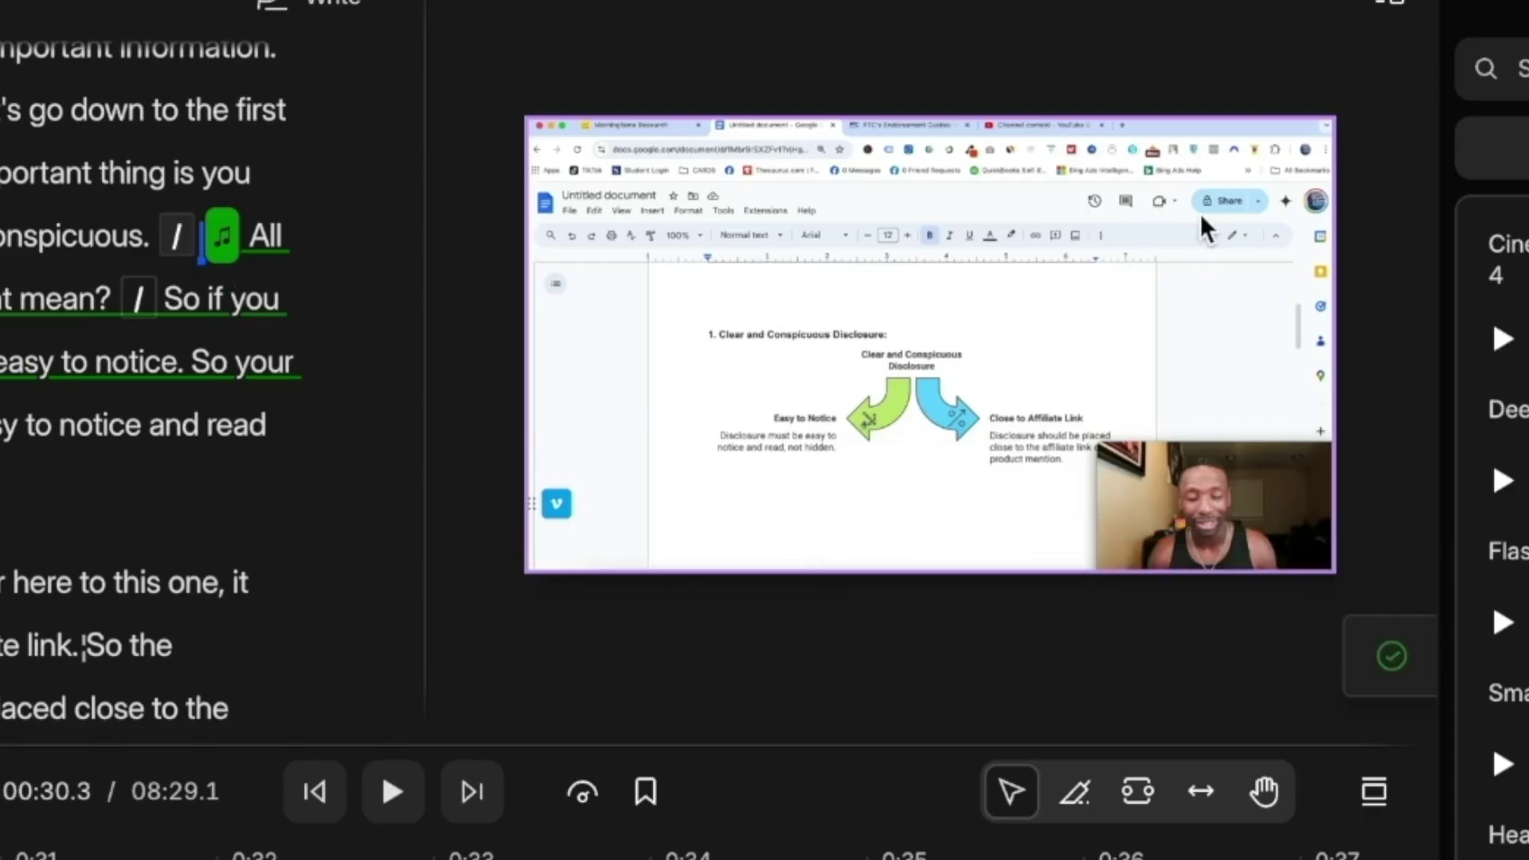
# Step: Select the Deep Sub Impact effect in the script, try Loop as its playback mode and set it back to Once
pyautogui.click(1201, 213)
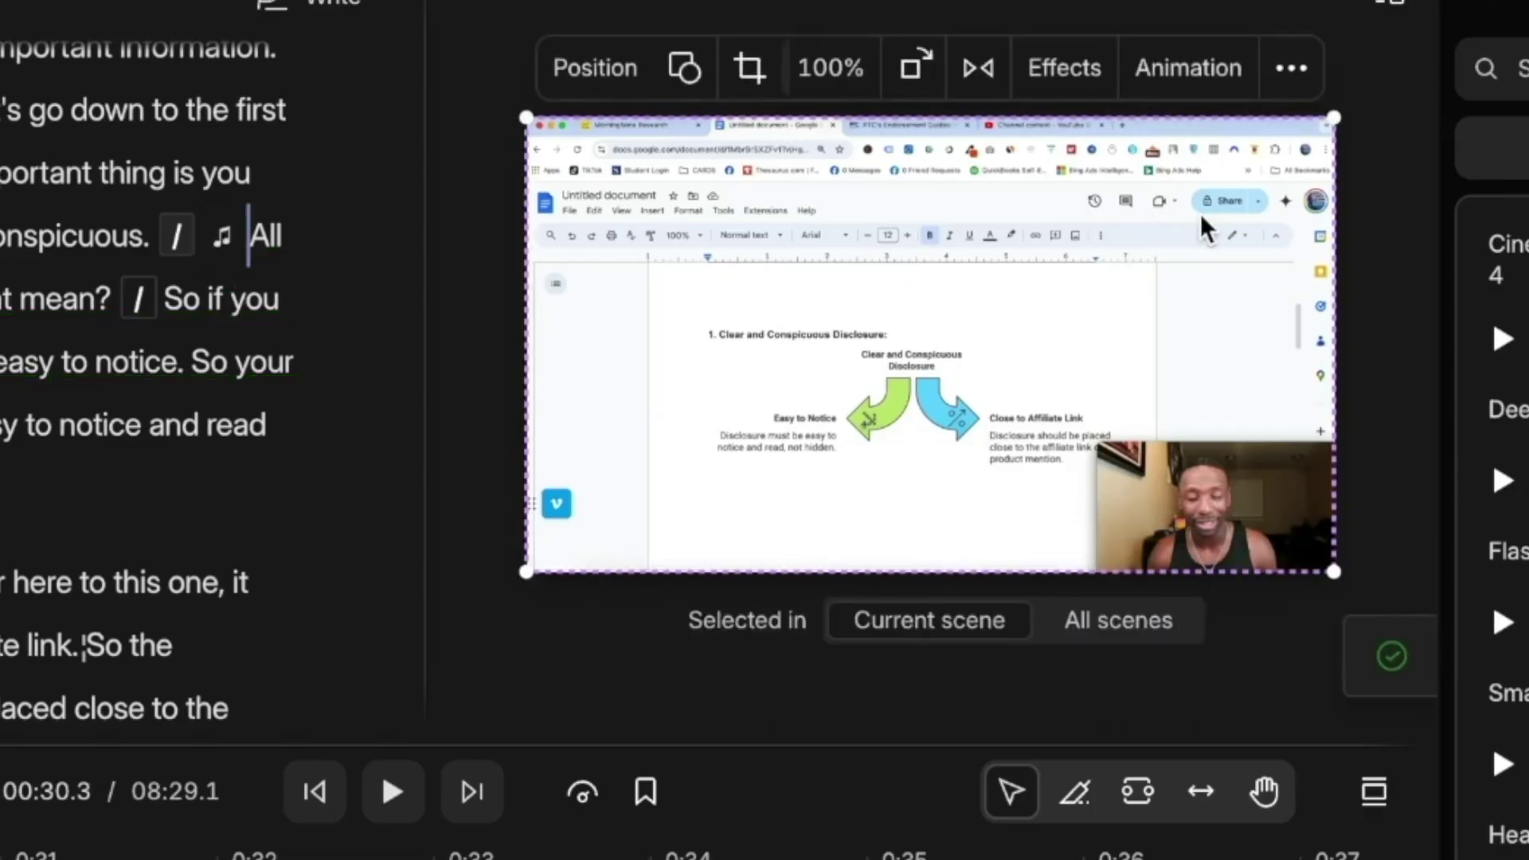
pyautogui.click(1292, 73)
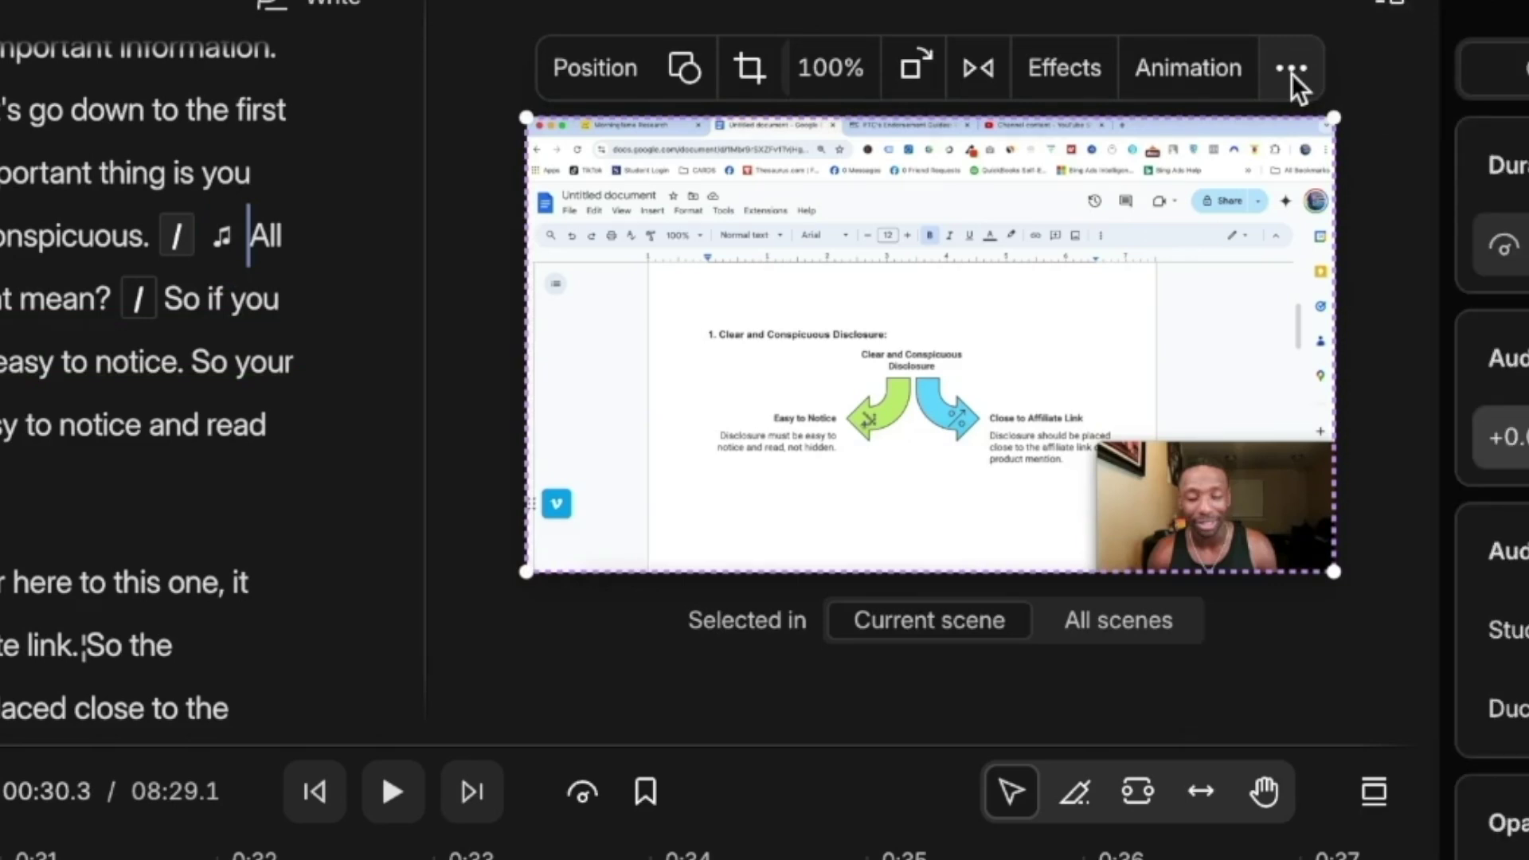
pyautogui.click(223, 239)
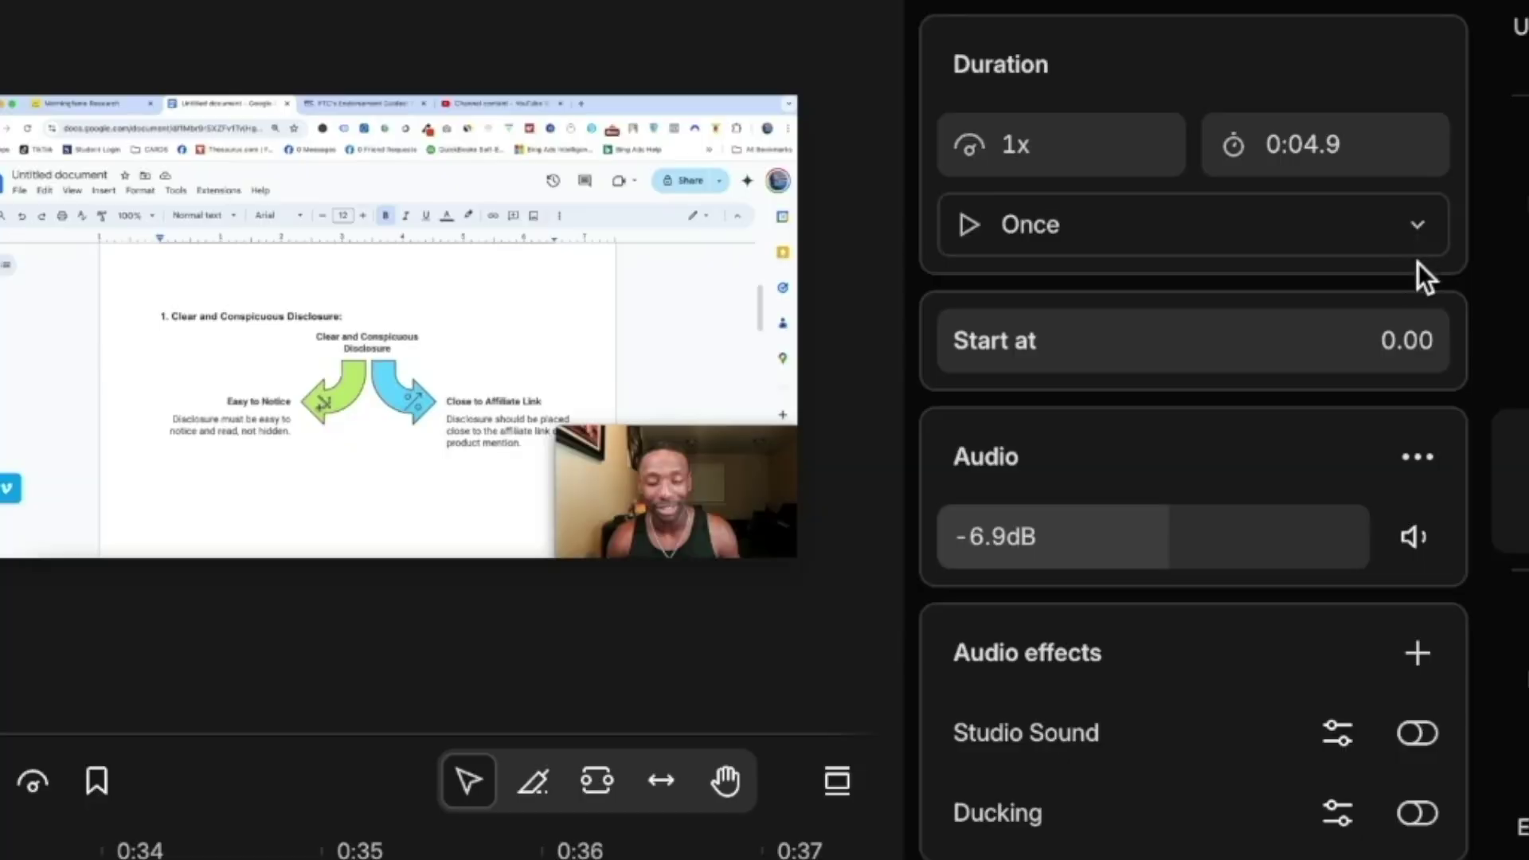
pyautogui.click(1415, 213)
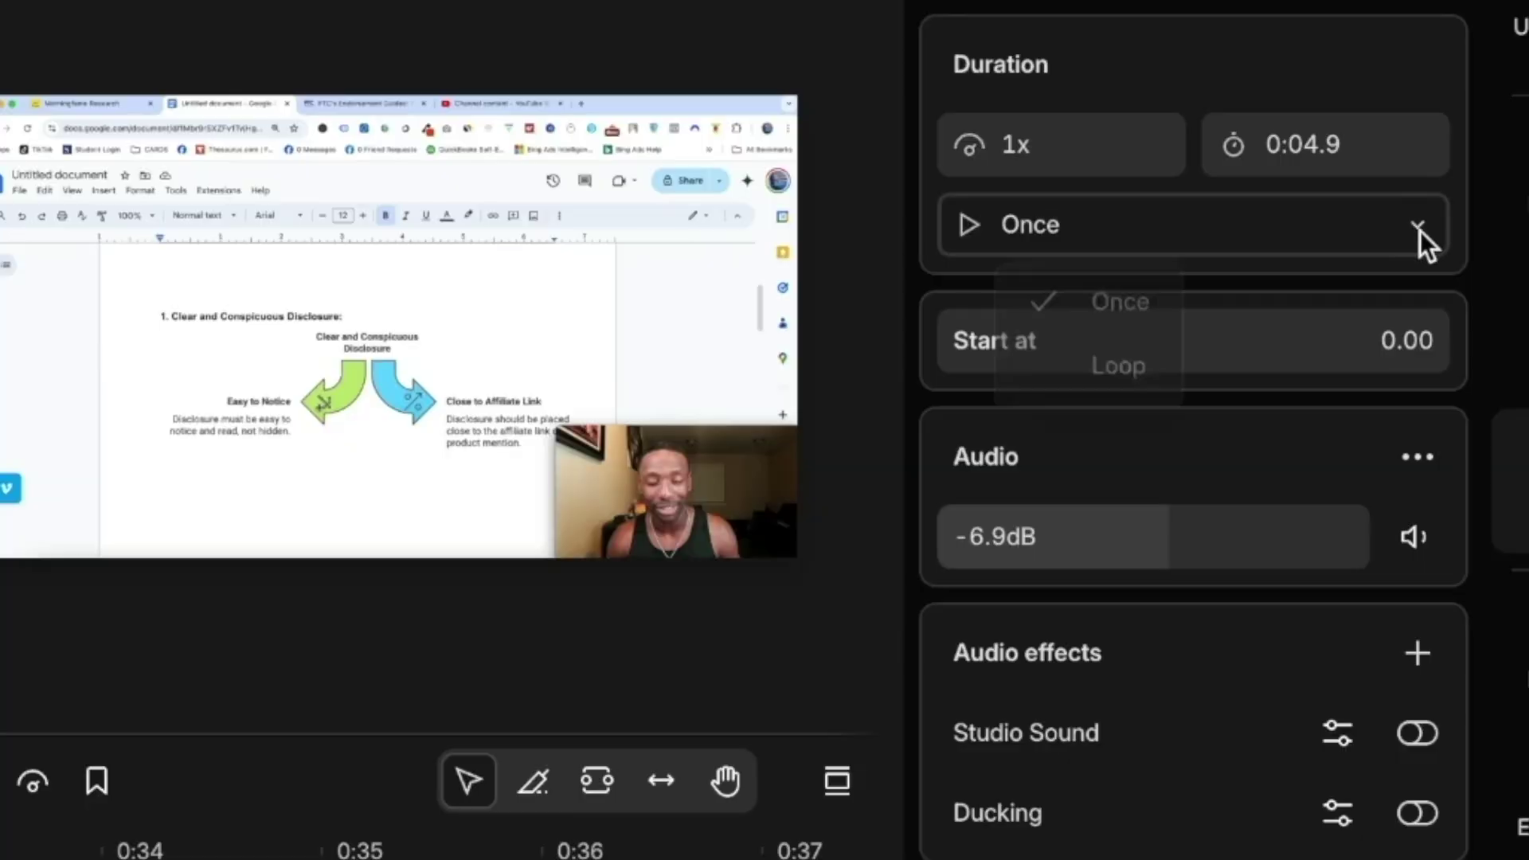
pyautogui.click(1092, 368)
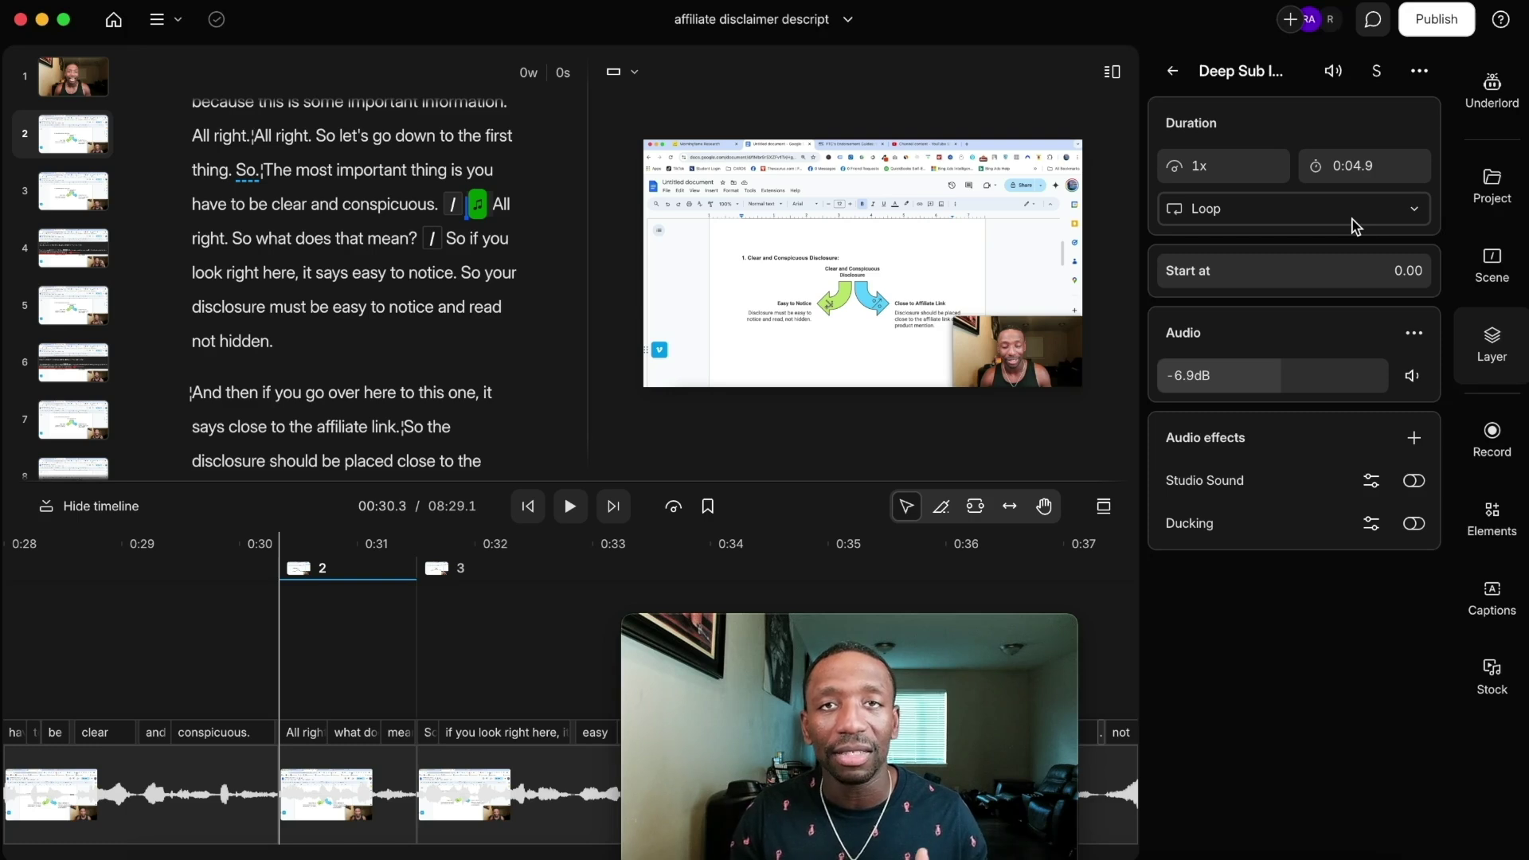
pyautogui.click(1362, 226)
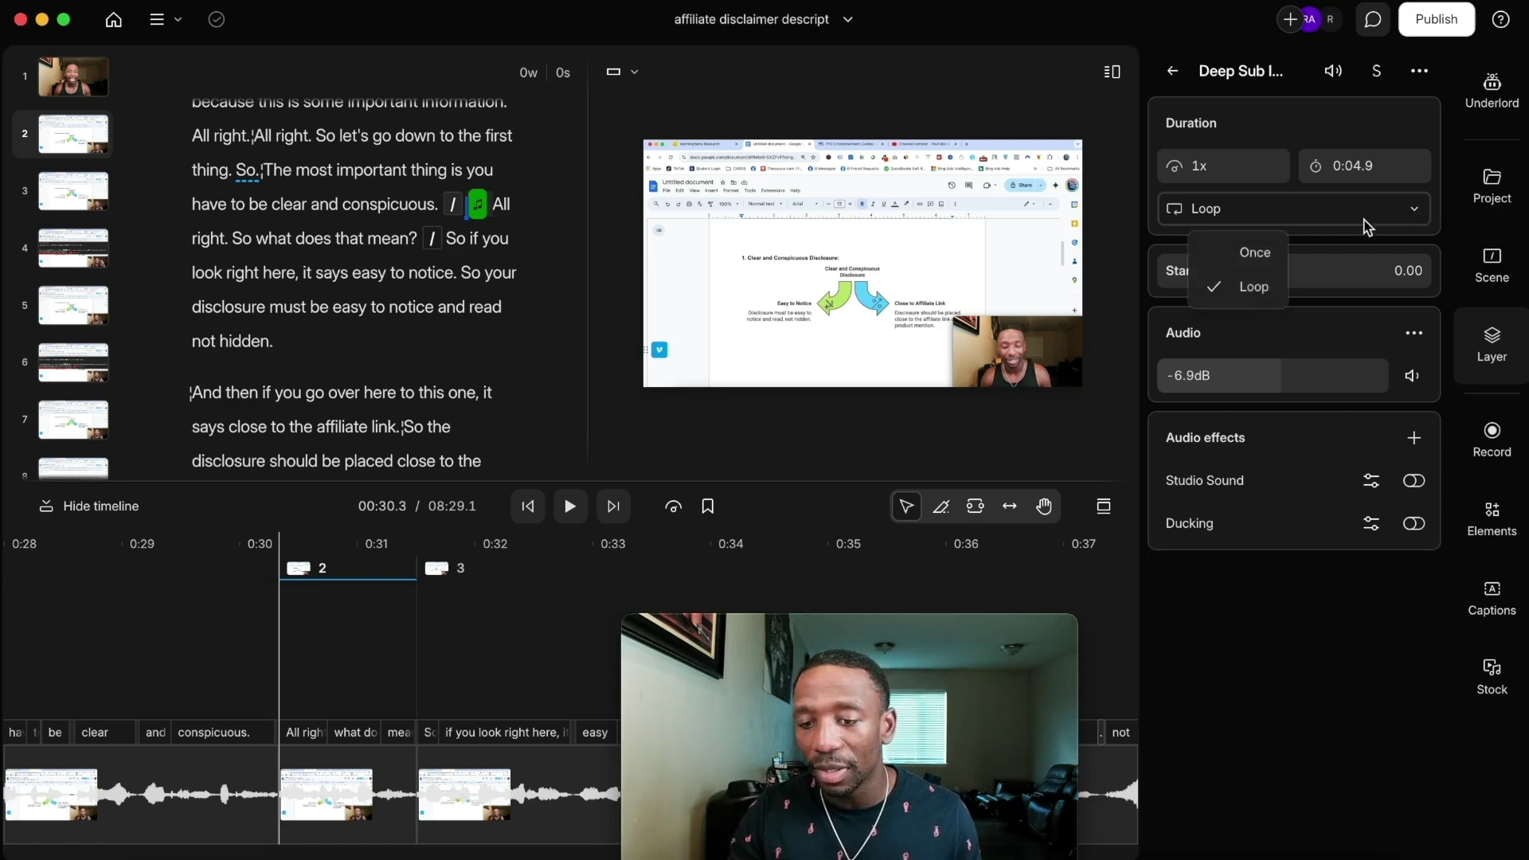
pyautogui.click(1254, 251)
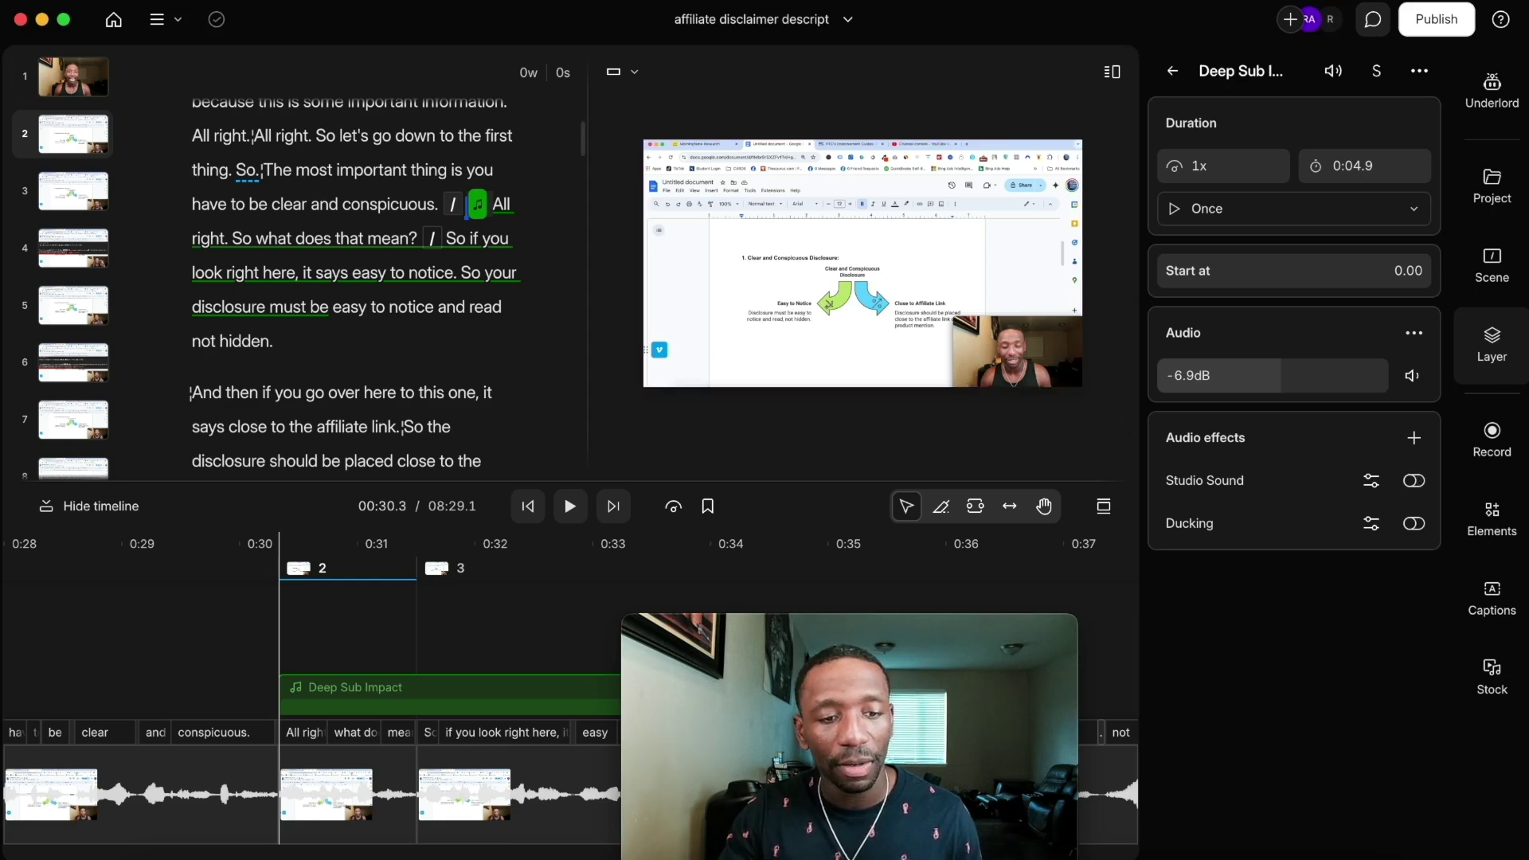
# Step: Export the current composition as a video at Max resolution and High quality
pyautogui.click(157, 20)
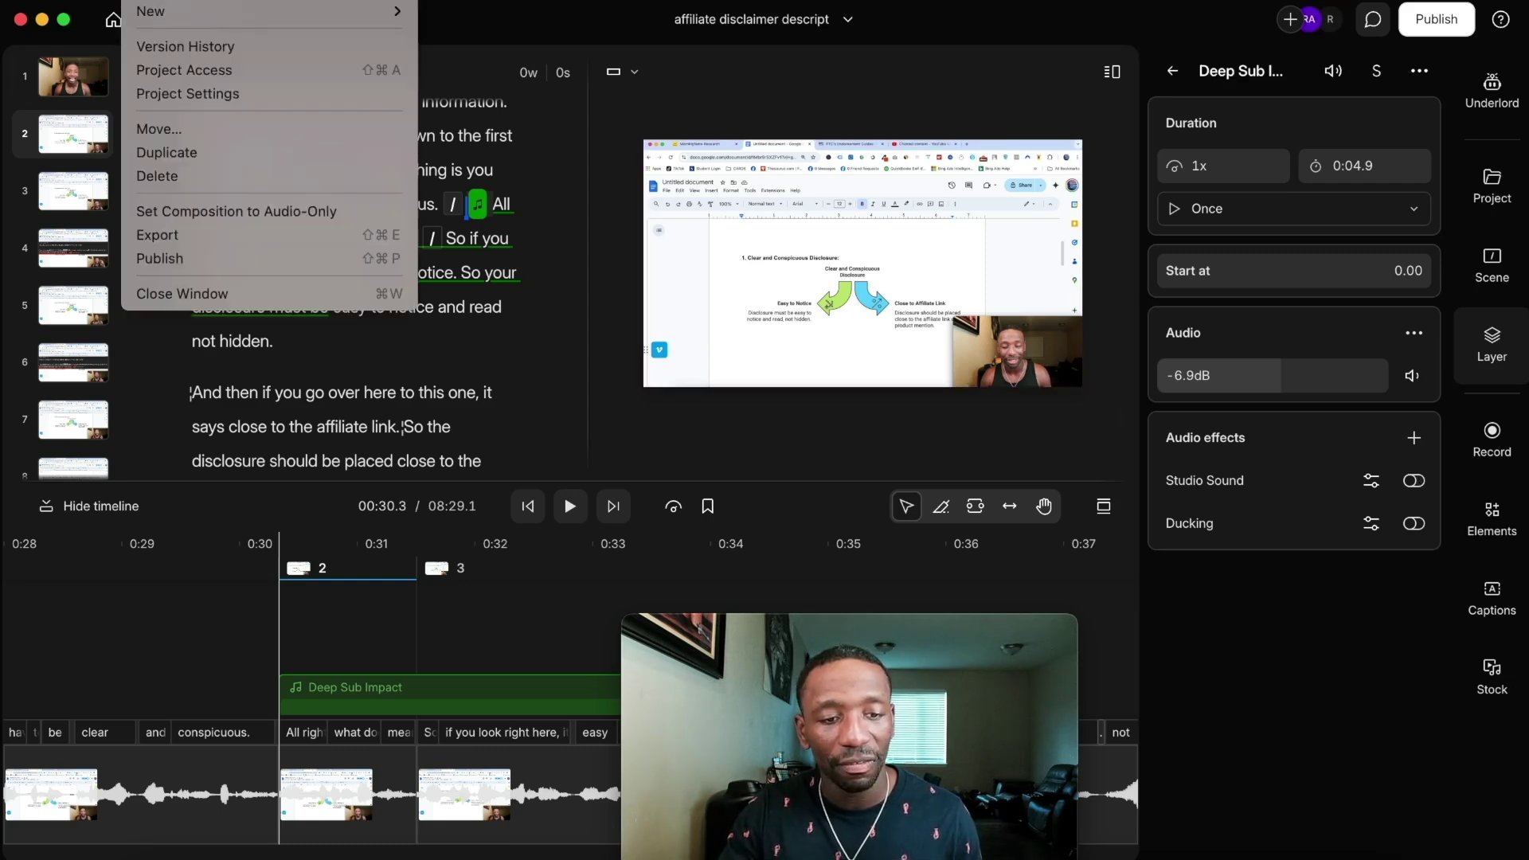
pyautogui.click(159, 235)
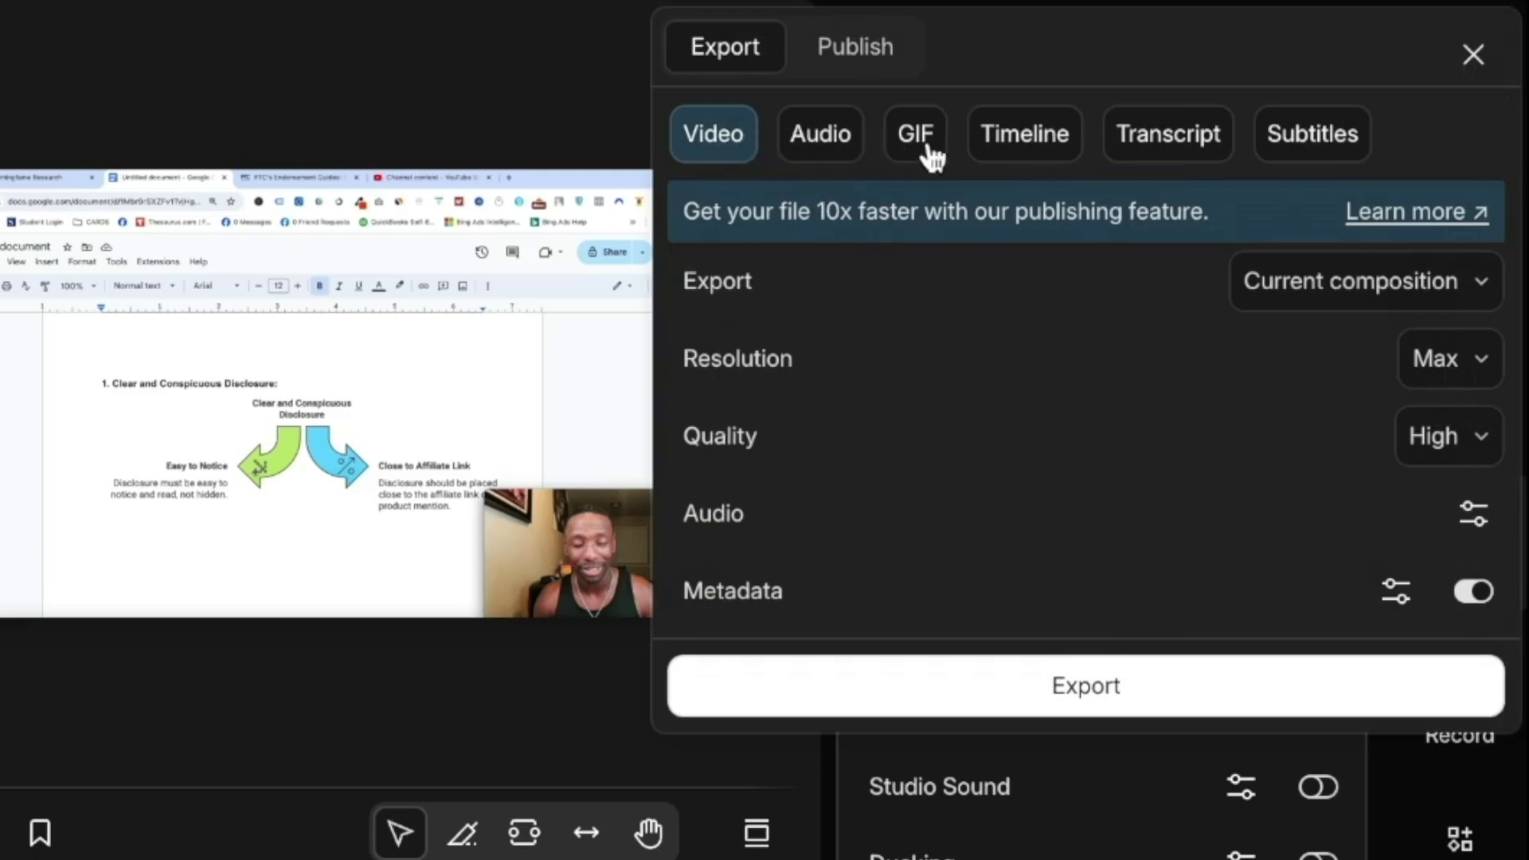
pyautogui.click(1469, 365)
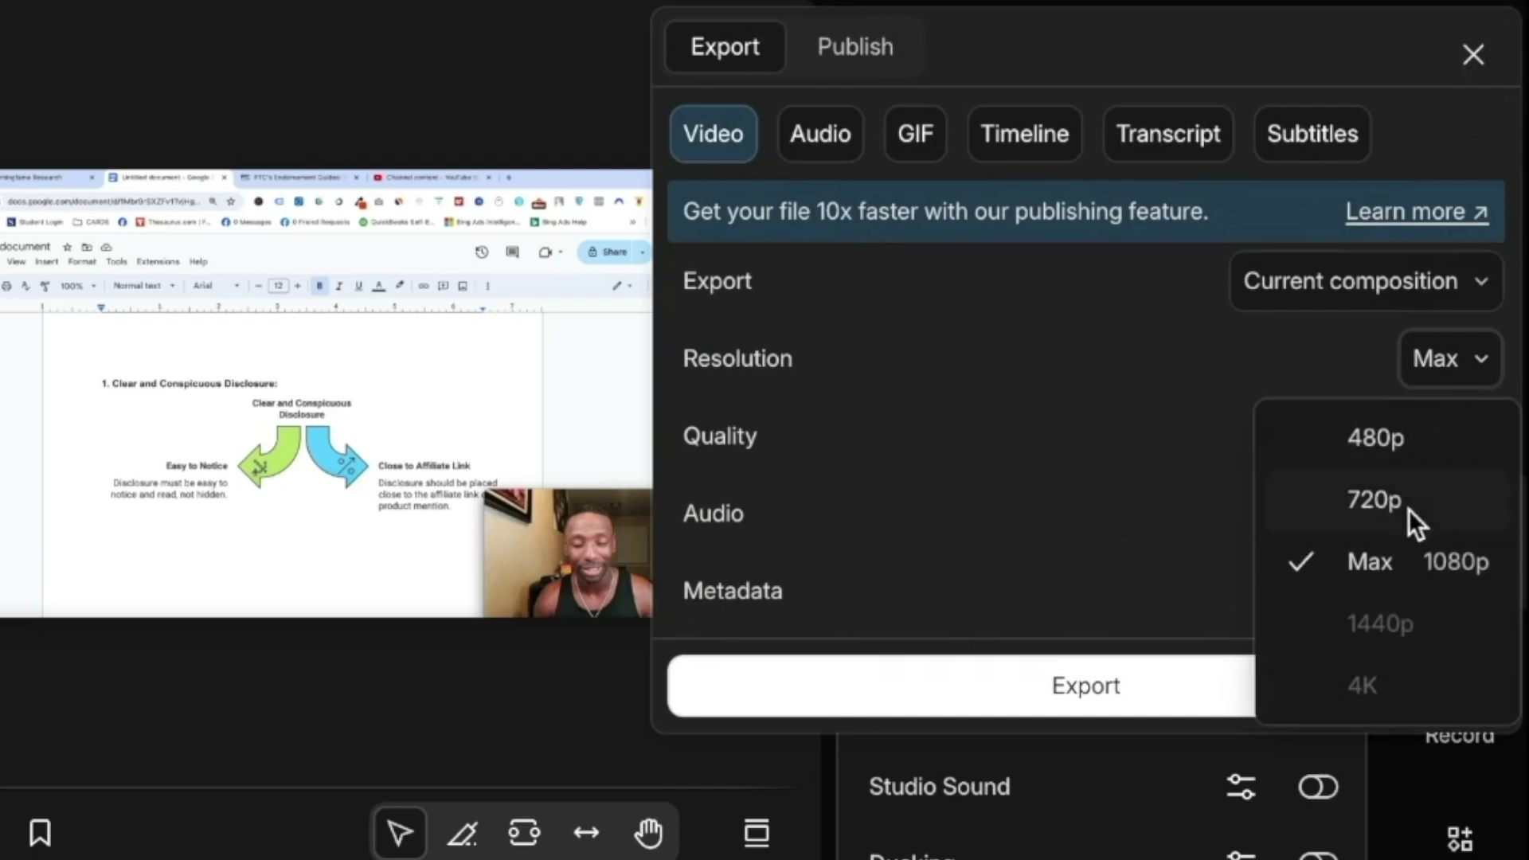
pyautogui.click(1483, 363)
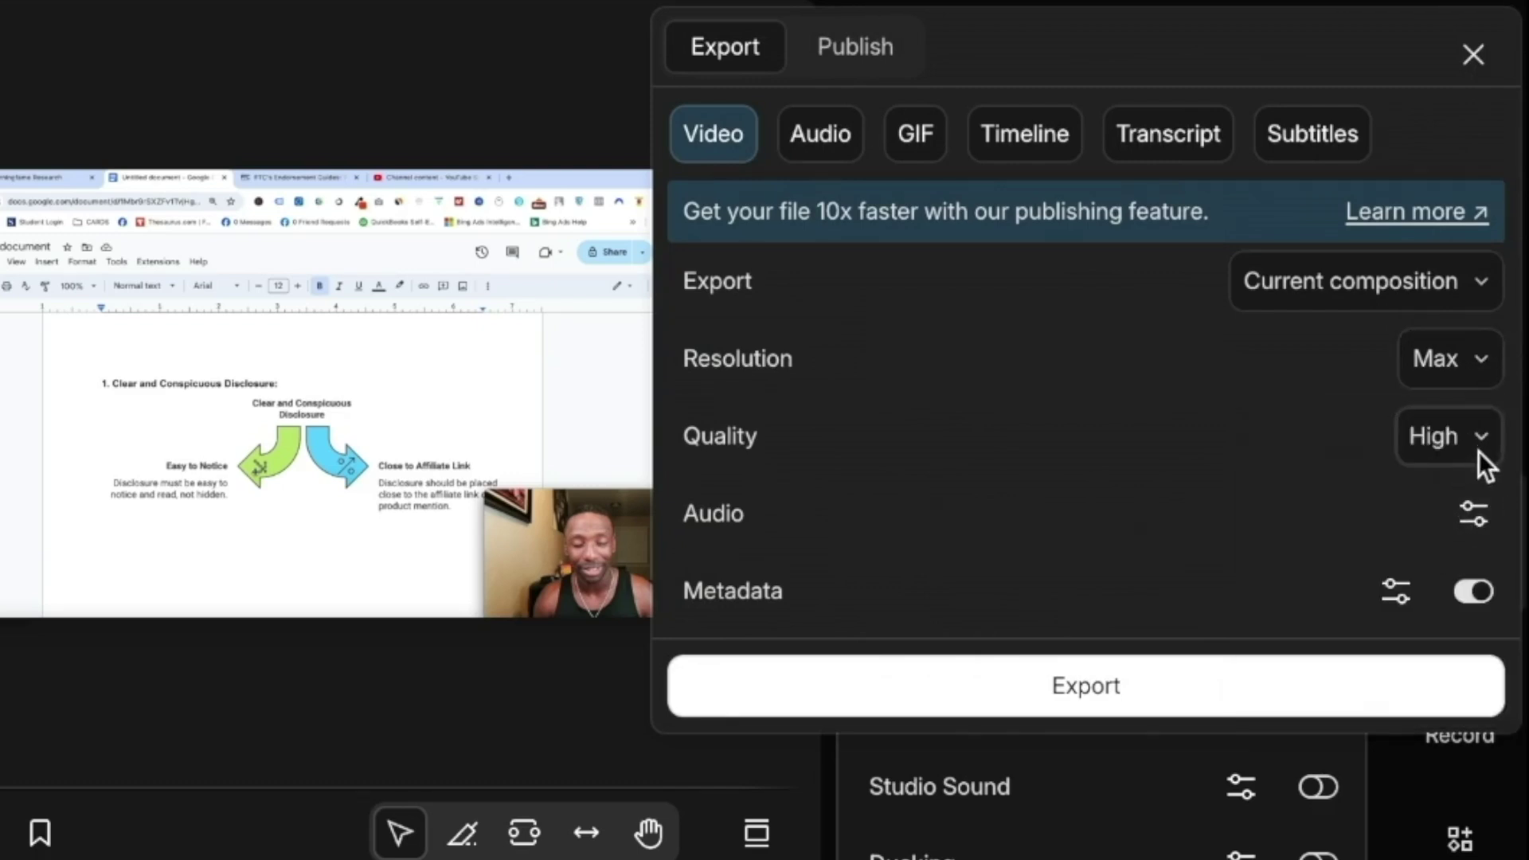
pyautogui.click(1061, 689)
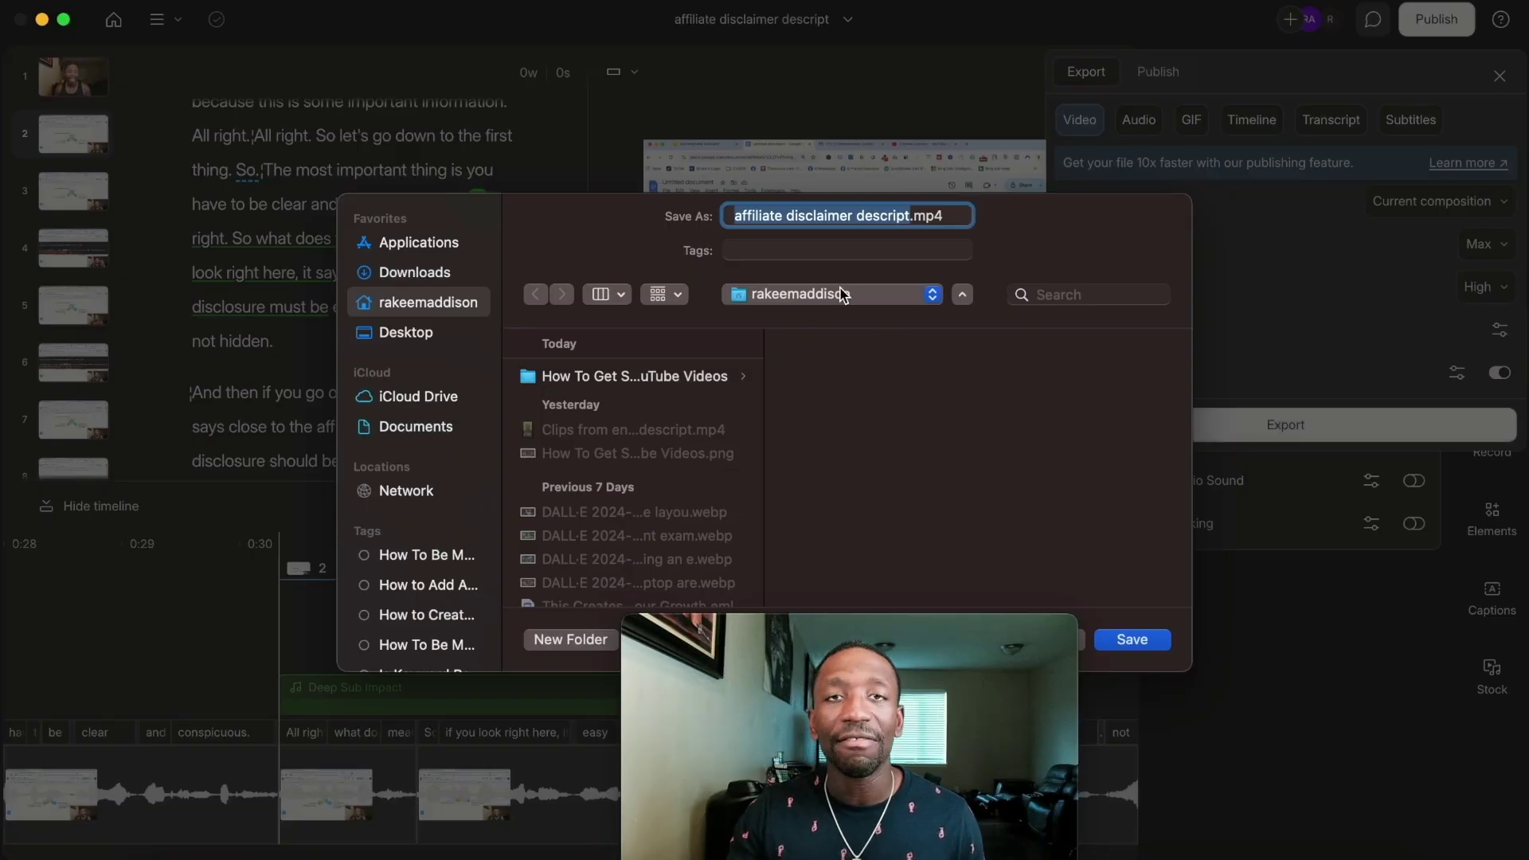